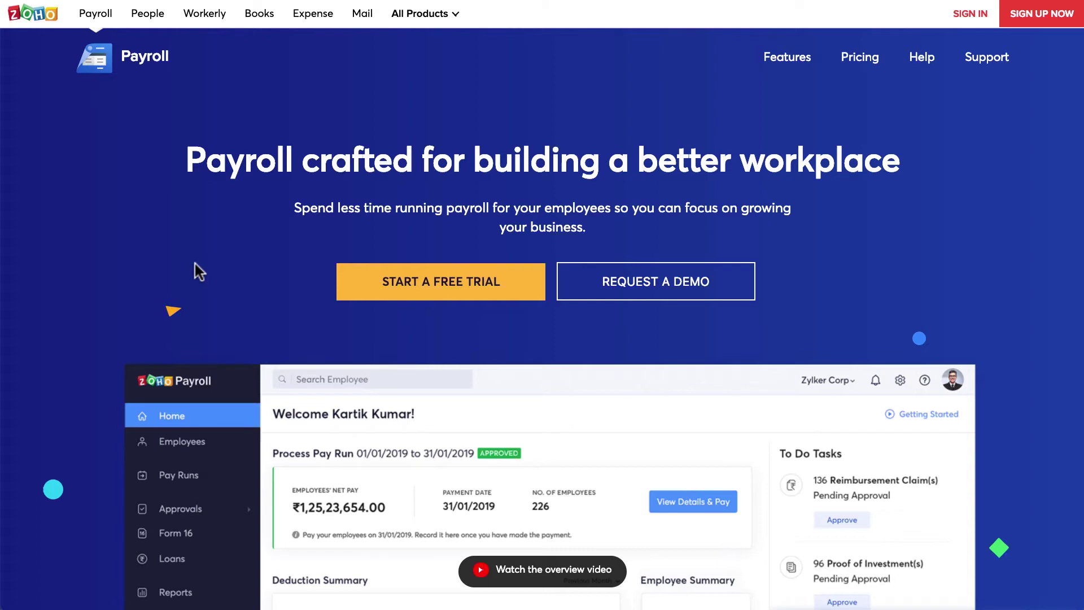
Sign up for a Zoho Payroll free trial as Zylker Designs with its contact details, accepting the terms
click(355, 271)
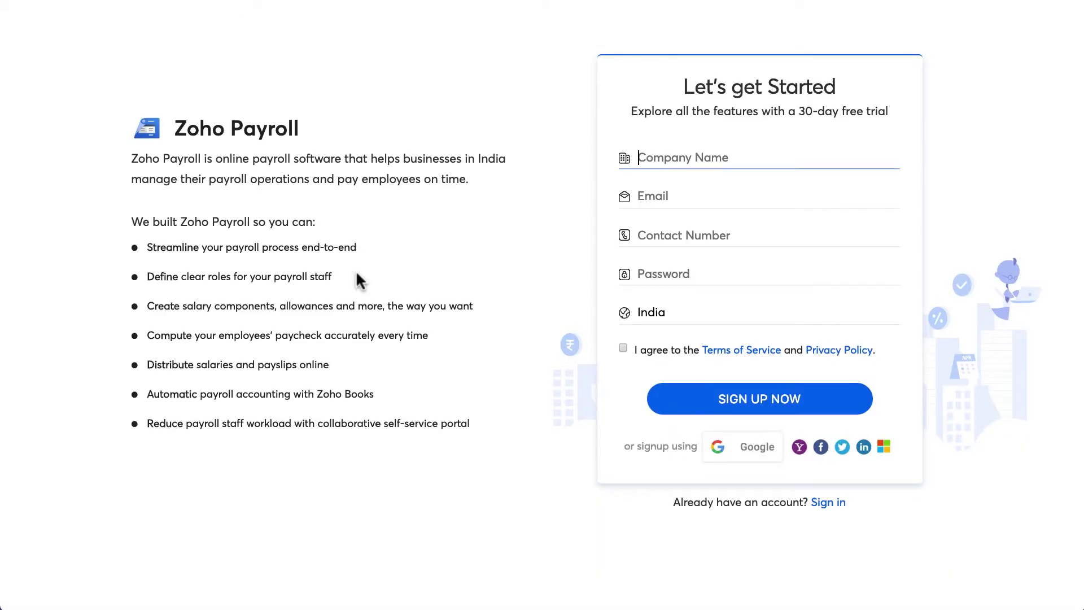
text(Zylker Designs Chennai)
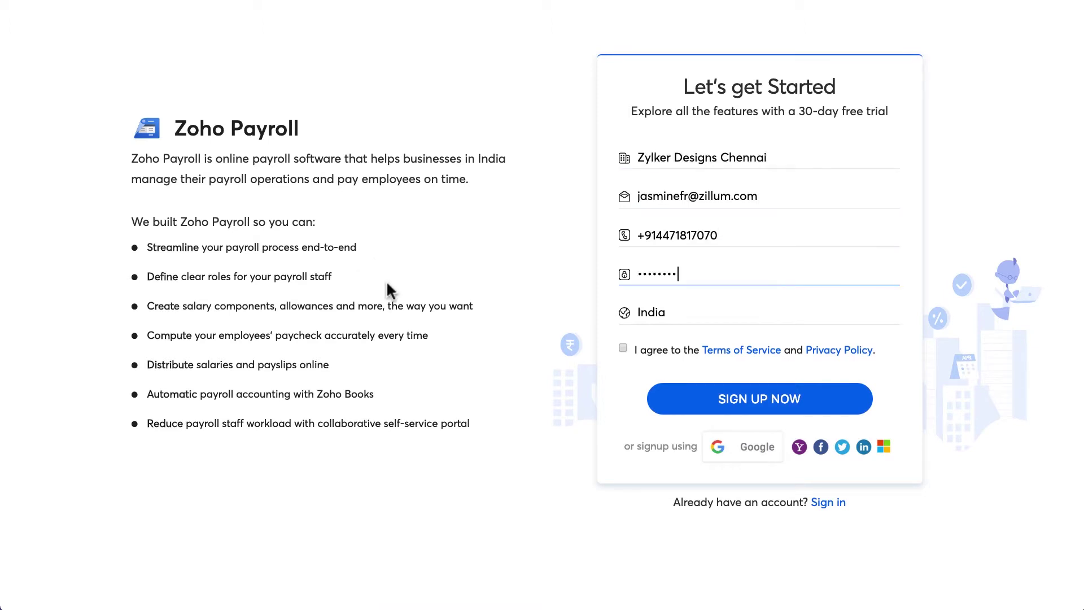
click(621, 347)
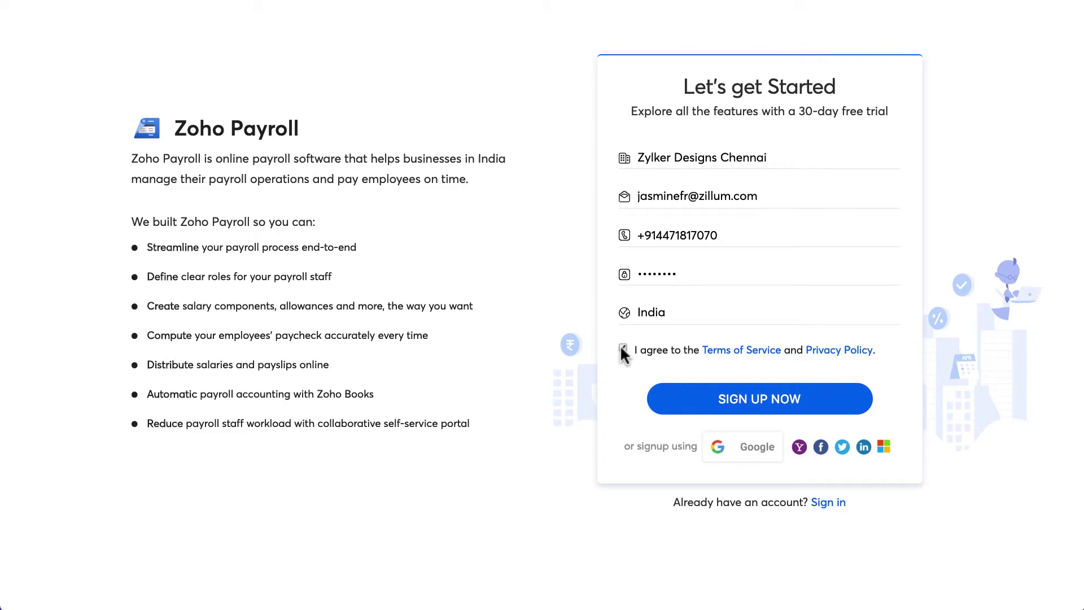
click(689, 400)
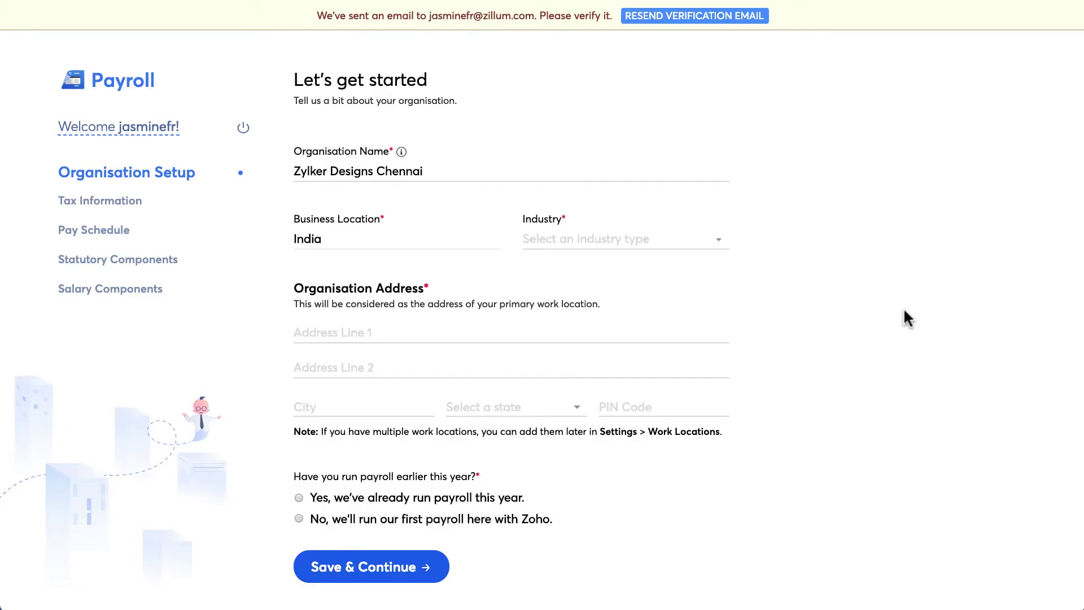
Set the industry to Art and Design and fill in the organisation's street address and PIN
click(697, 243)
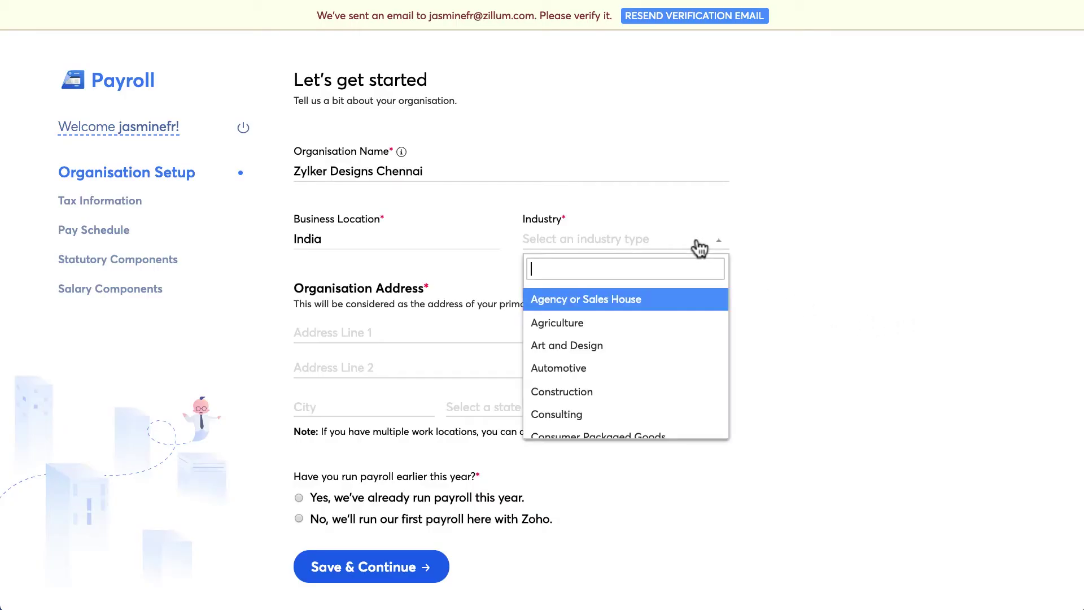
click(705, 350)
click(624, 328)
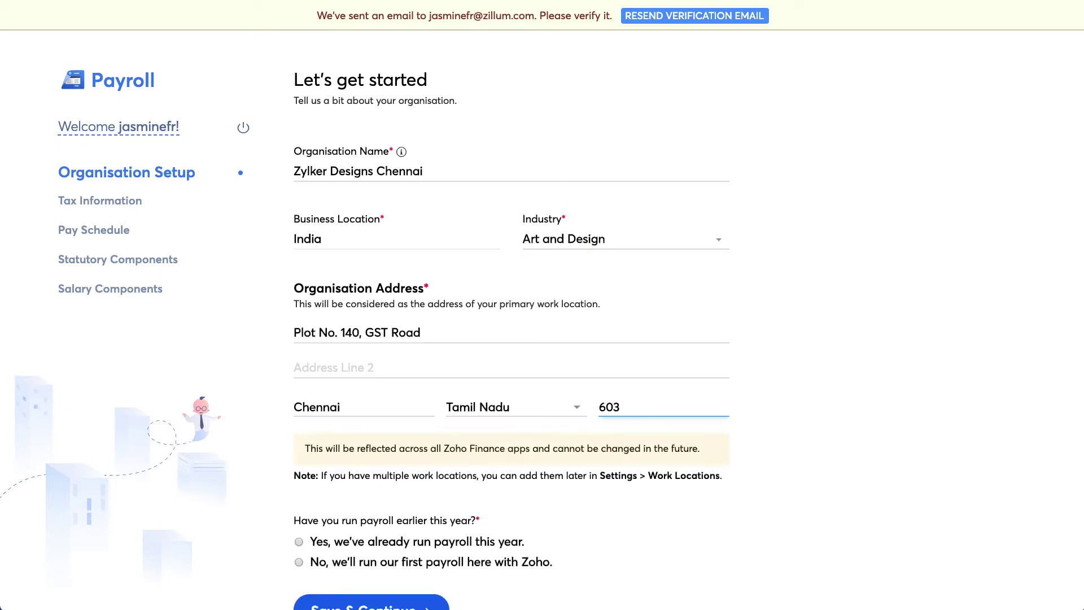
text(202)
scroll(631, 403, down, 1)
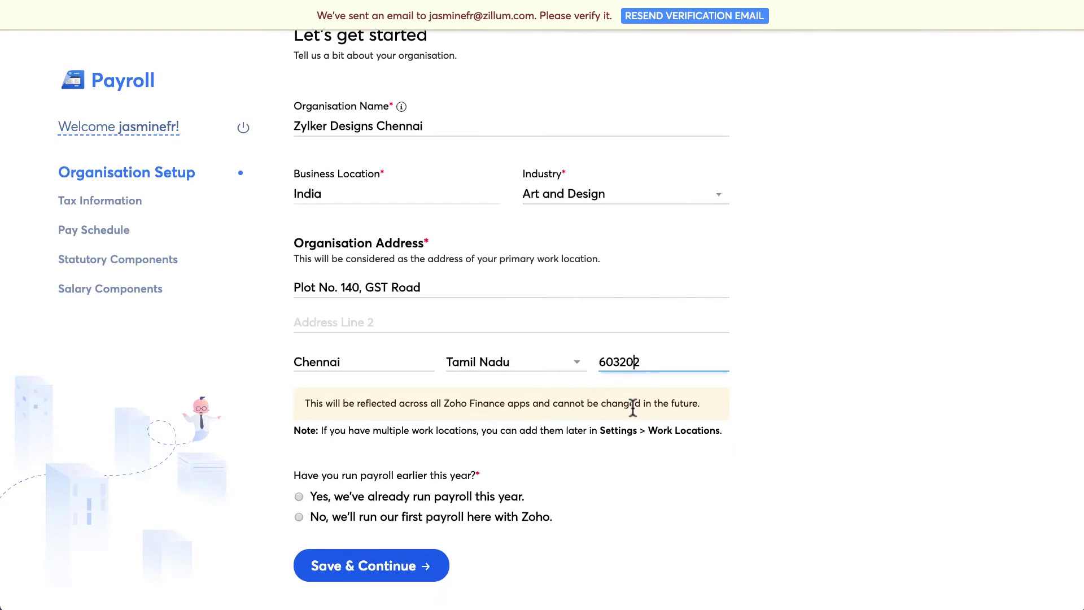
key(Tab)
Mark this as the organisation's first payroll run and save the organisation details
key(Down)
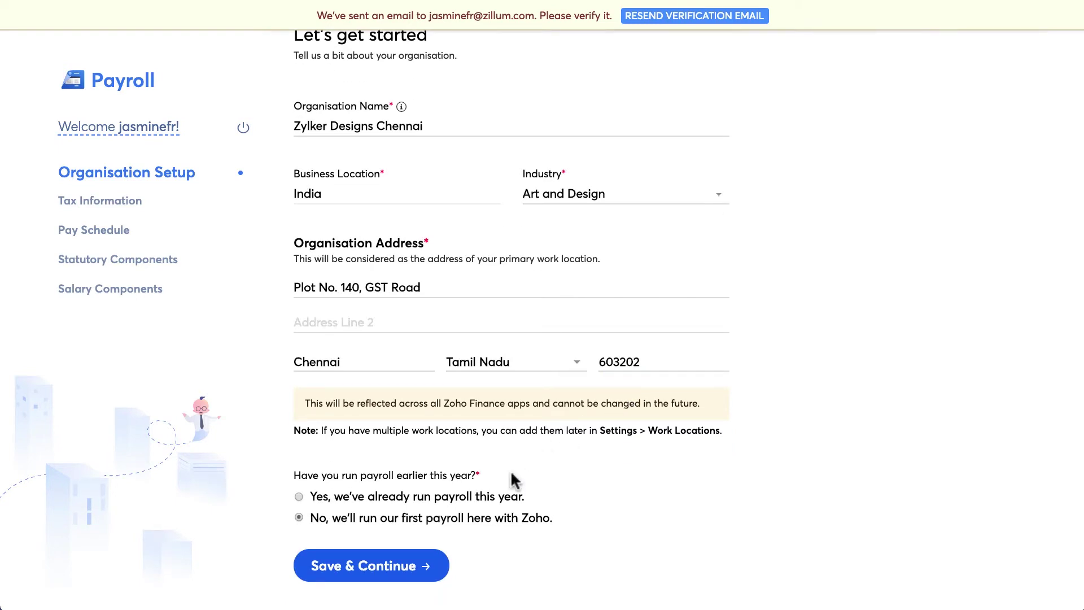
click(489, 504)
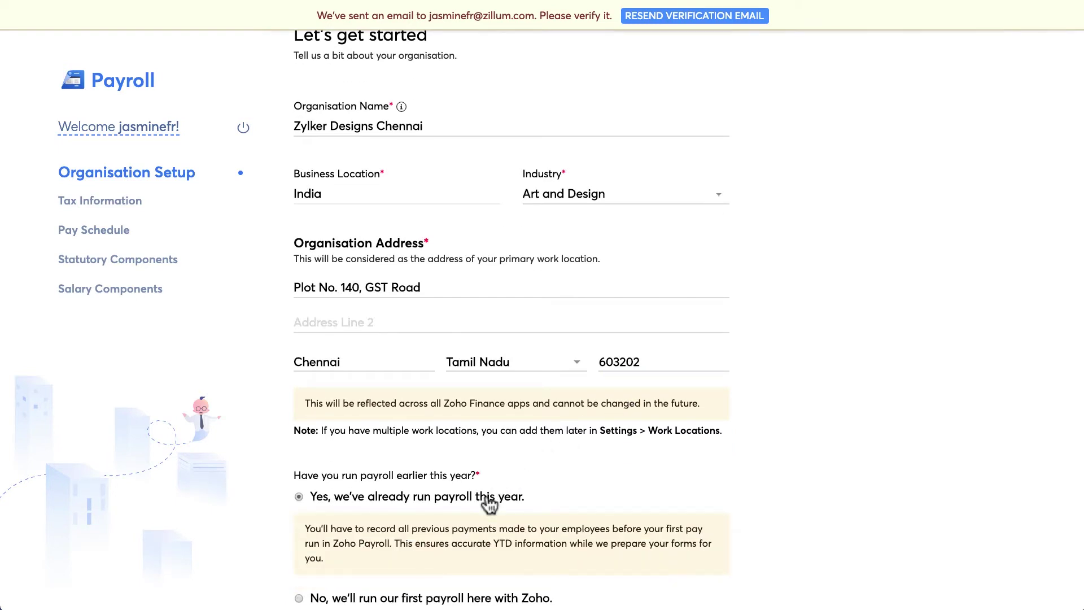
scroll(489, 505, down, 1)
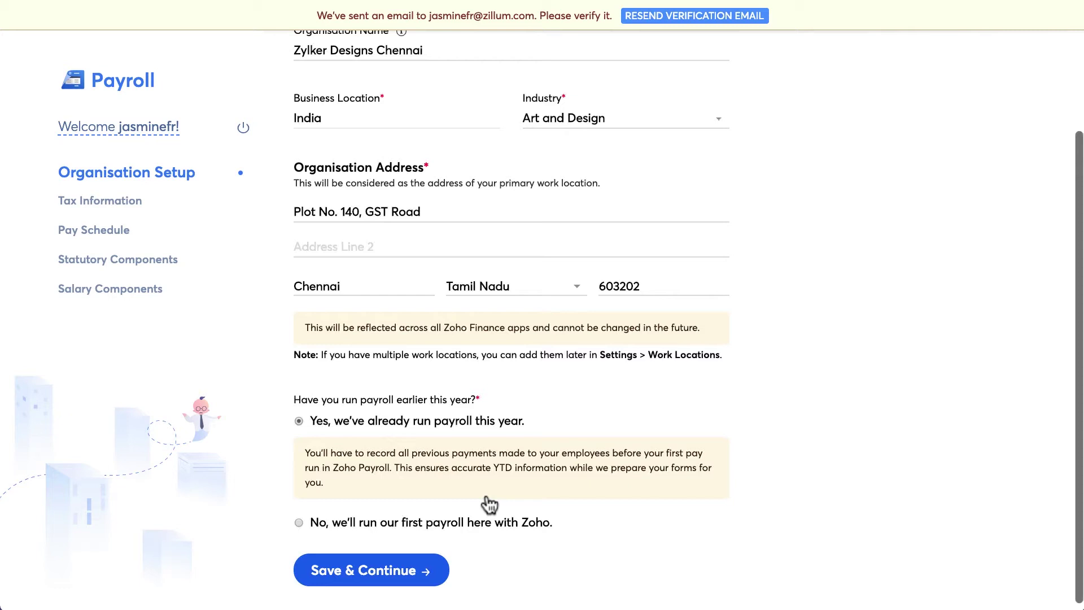
scroll(489, 504, down, 1)
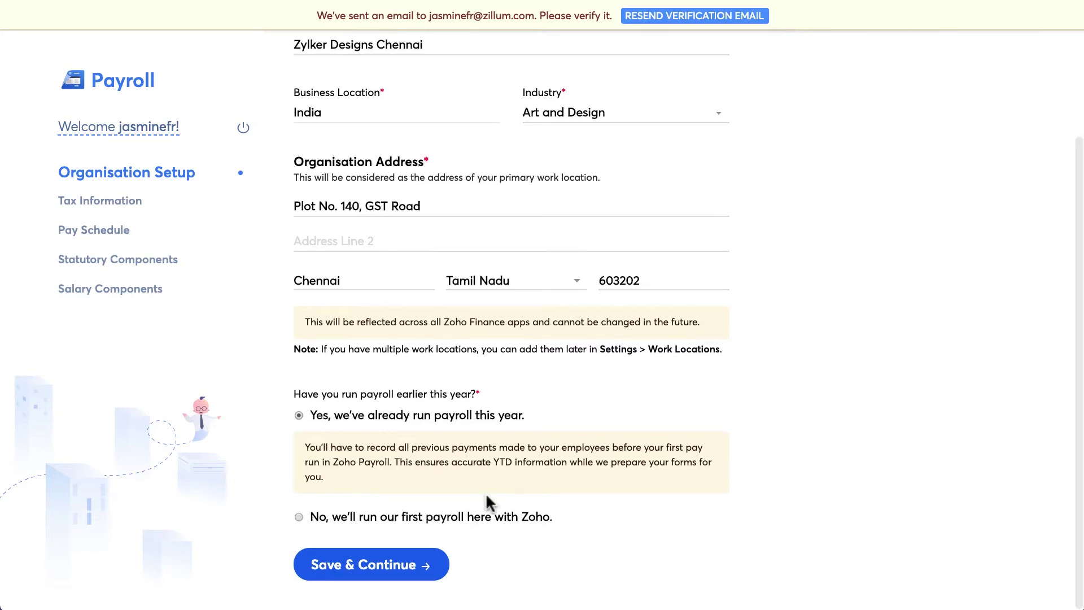
click(484, 518)
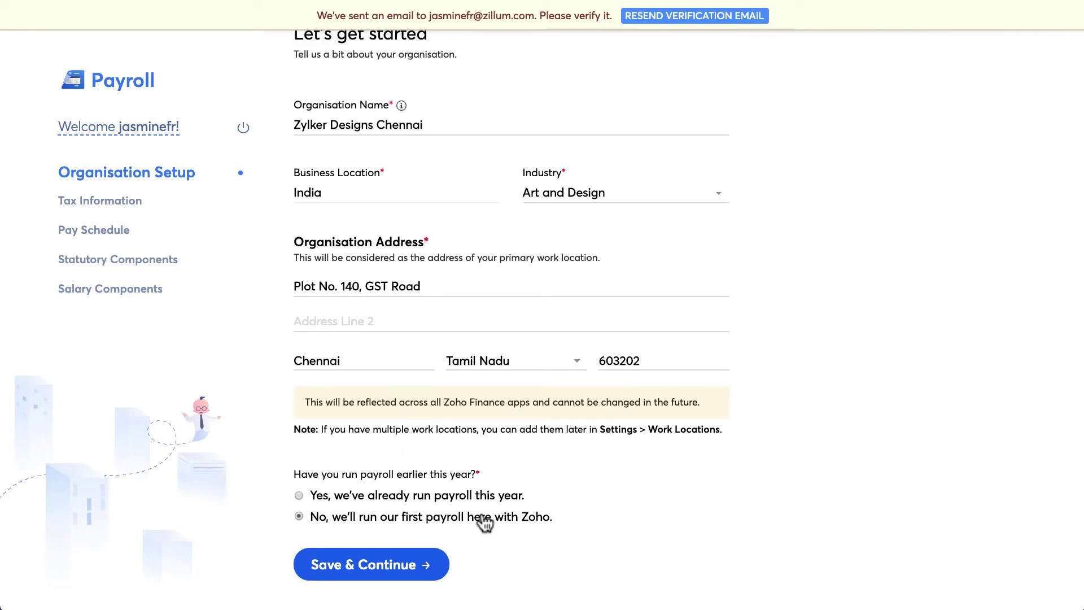
click(418, 565)
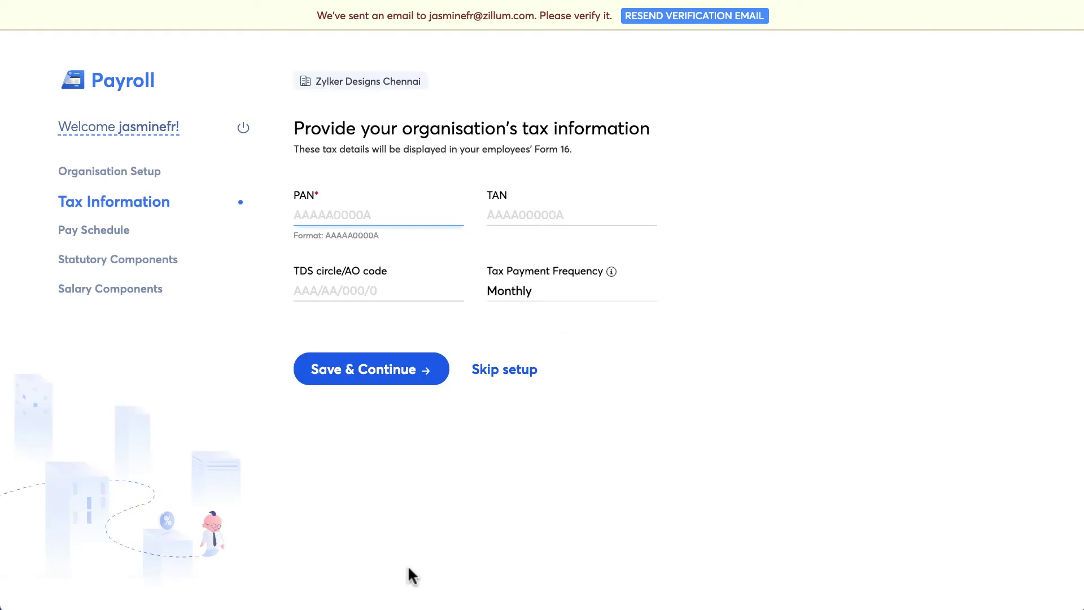
Enter the organisation's PAN, TAN and TDS circle/AO code and save the tax information
text(AAAAA0000A)
key(Tab)
text(AAAA00000A)
key(Tab)
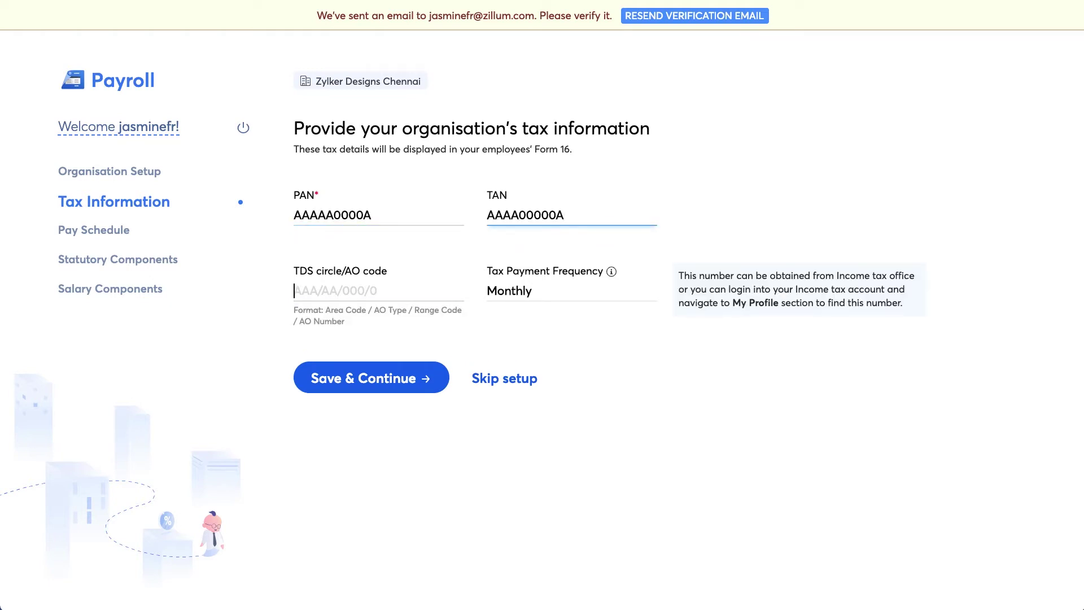
text(AAA/AA/000/0)
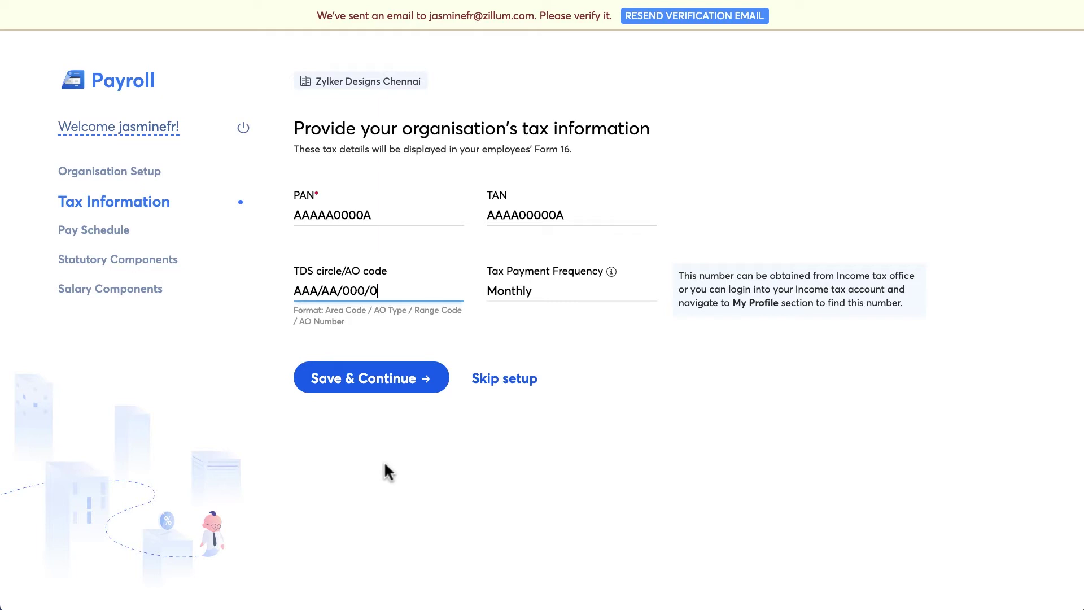
click(376, 381)
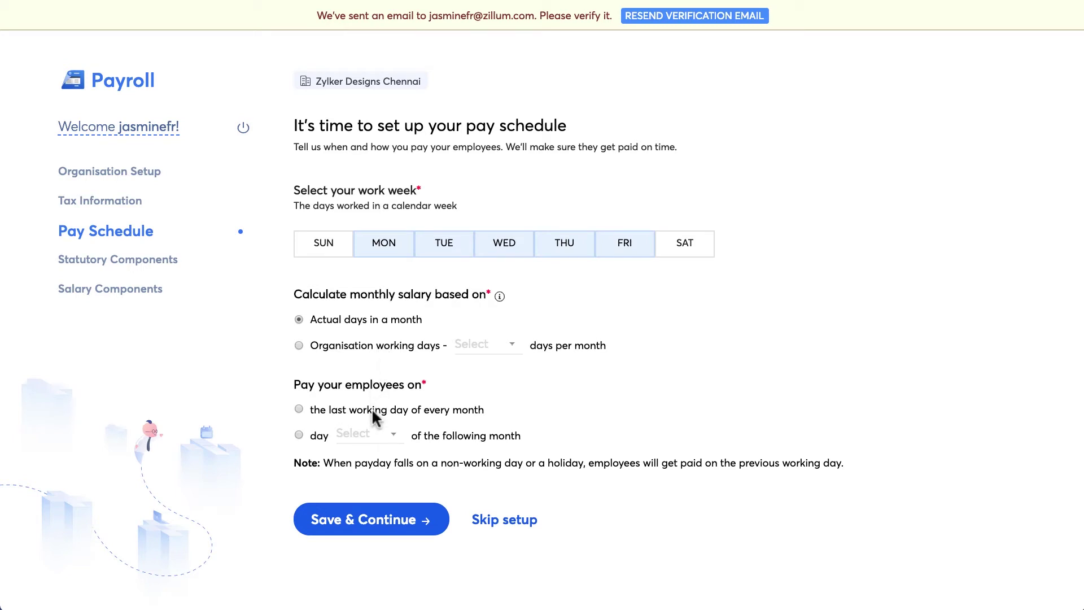
Pay salaries on the last working day of every month, starting payroll from February-2019, and save
click(298, 410)
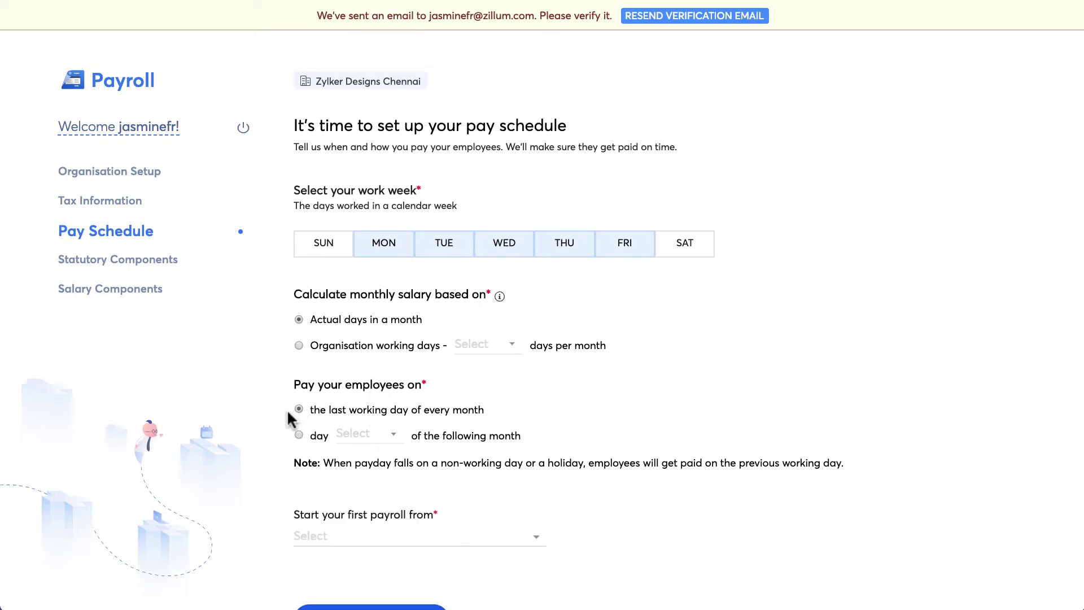
scroll(284, 415, down, 1)
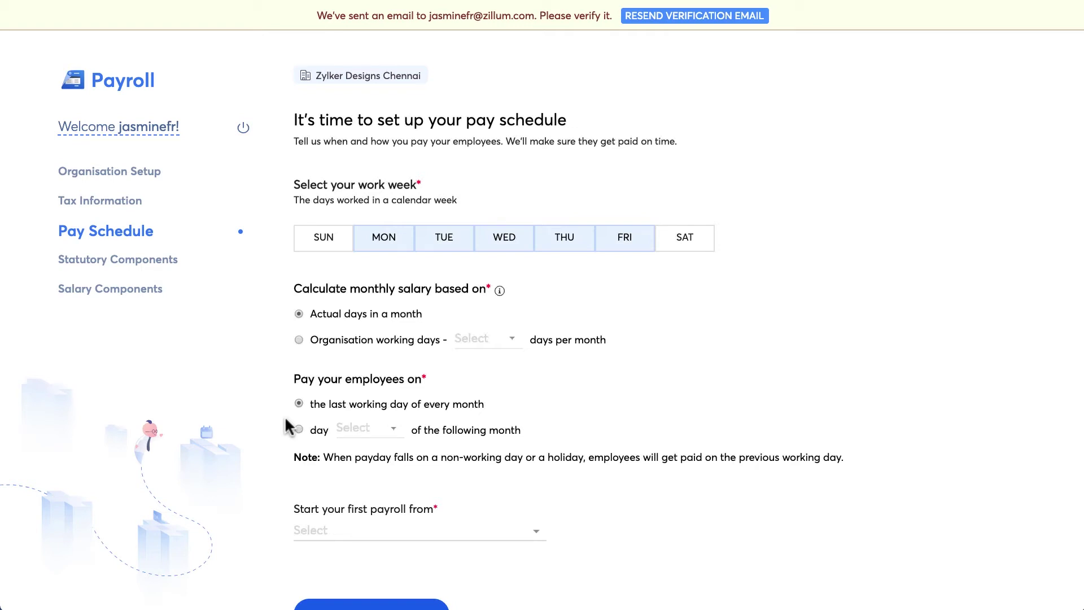
scroll(284, 415, down, 2)
click(343, 481)
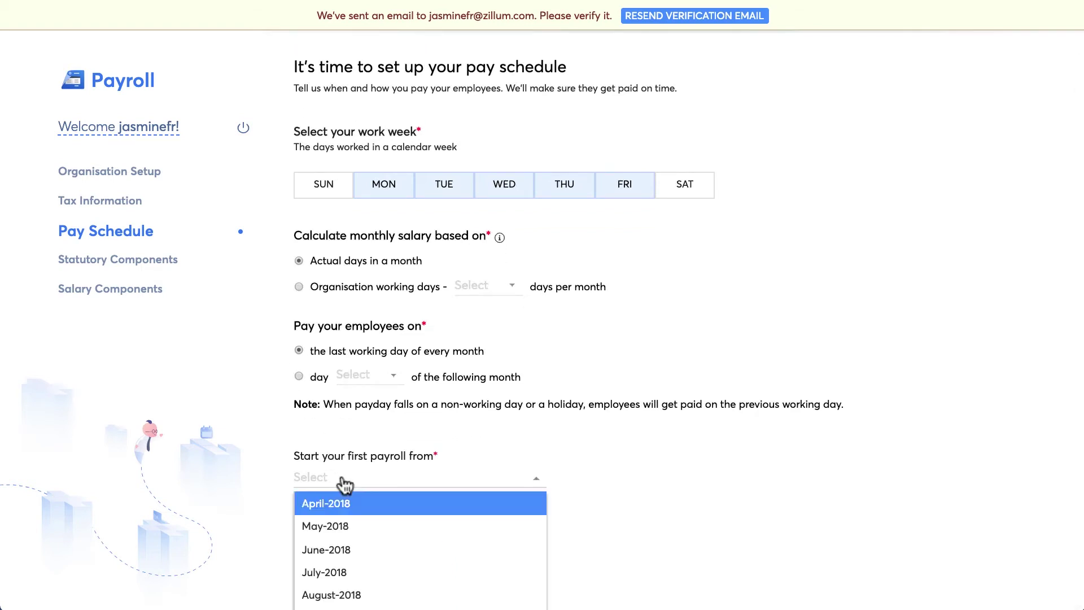
scroll(368, 526, down, 5)
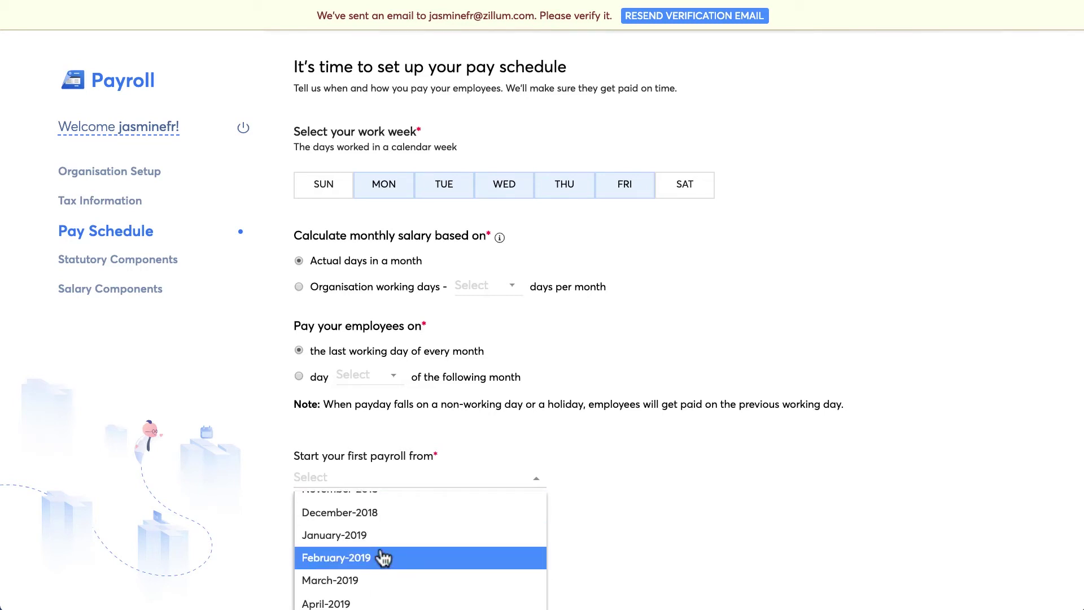
click(383, 557)
scroll(531, 503, down, 3)
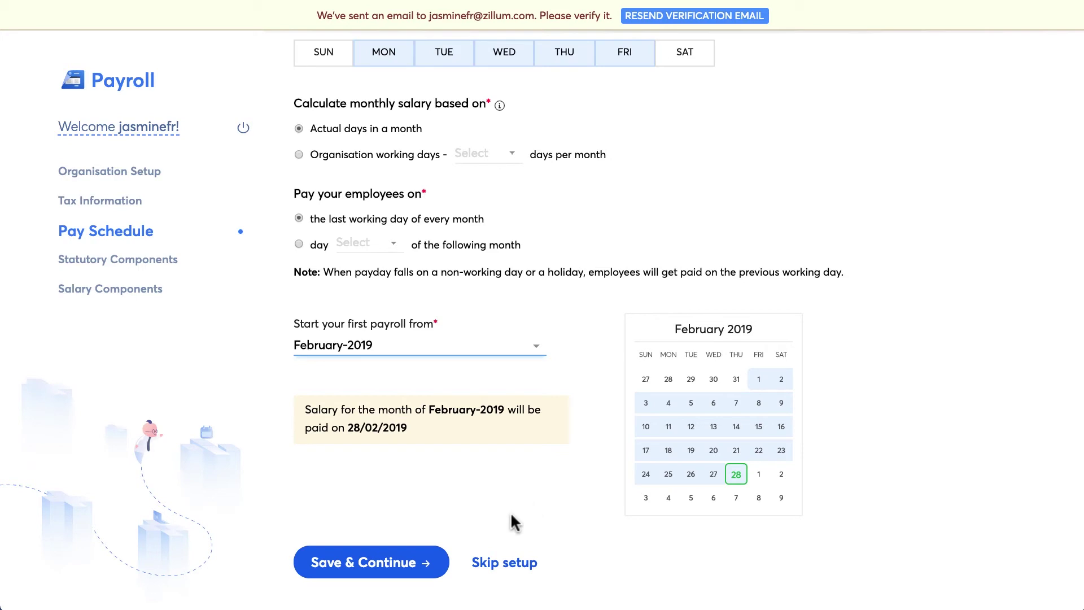
click(426, 561)
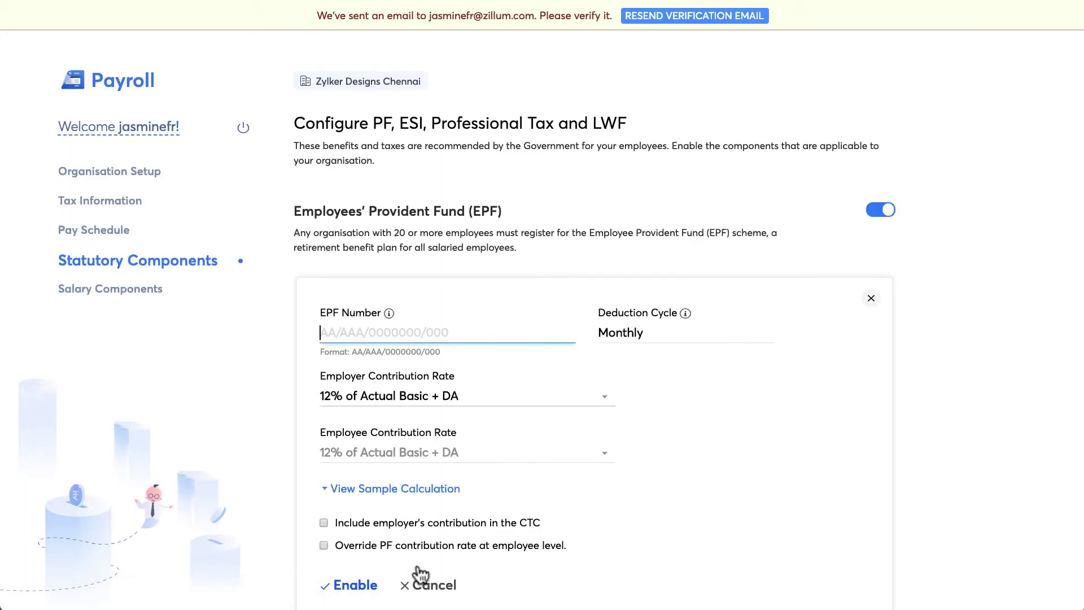
Enter the EPF number and enable Employees' Provident Fund at 12% contribution rates
scroll(421, 575, down, 2)
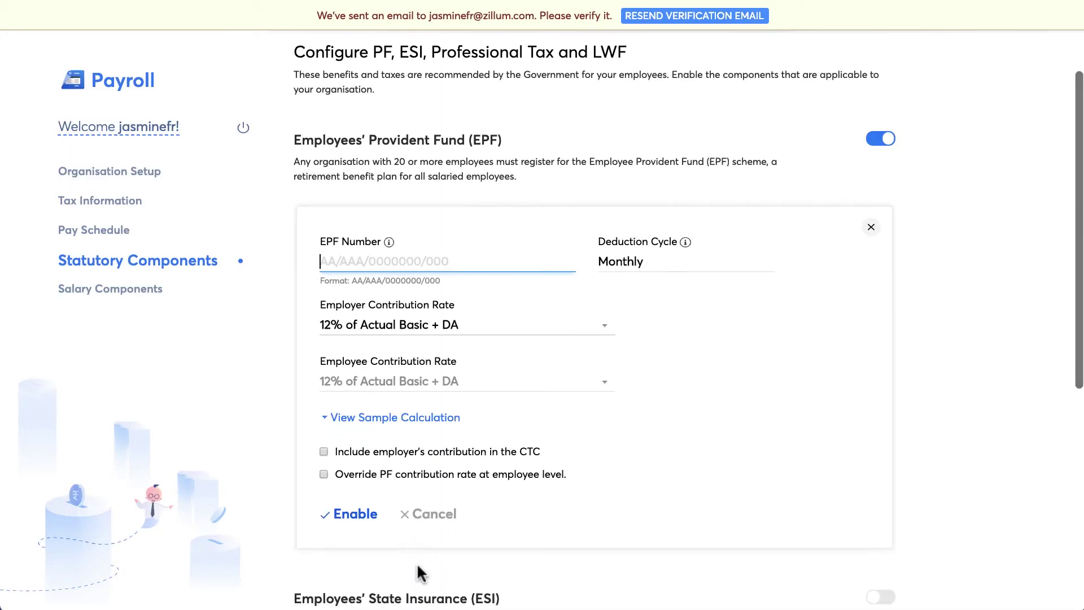
scroll(417, 566, down, 5)
scroll(418, 566, down, 2)
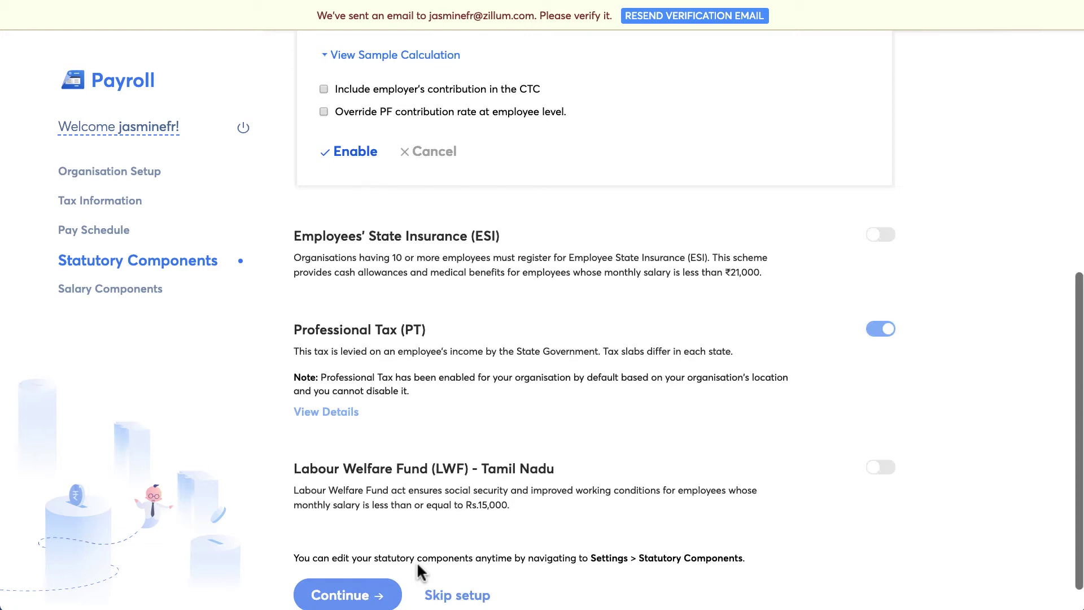
scroll(417, 561, down, 1)
scroll(416, 561, up, 5)
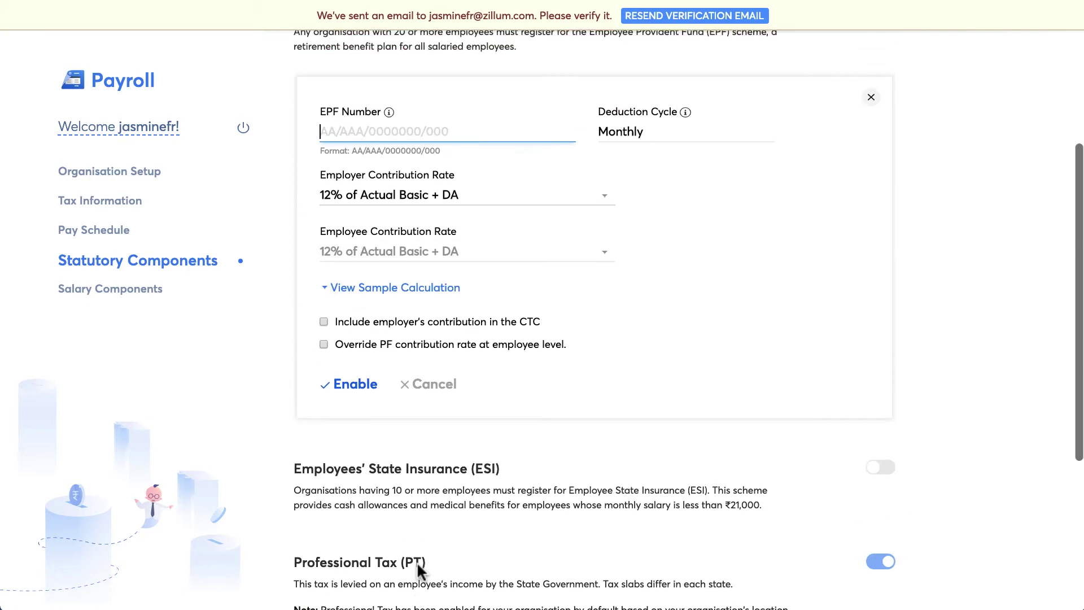
scroll(417, 561, up, 2)
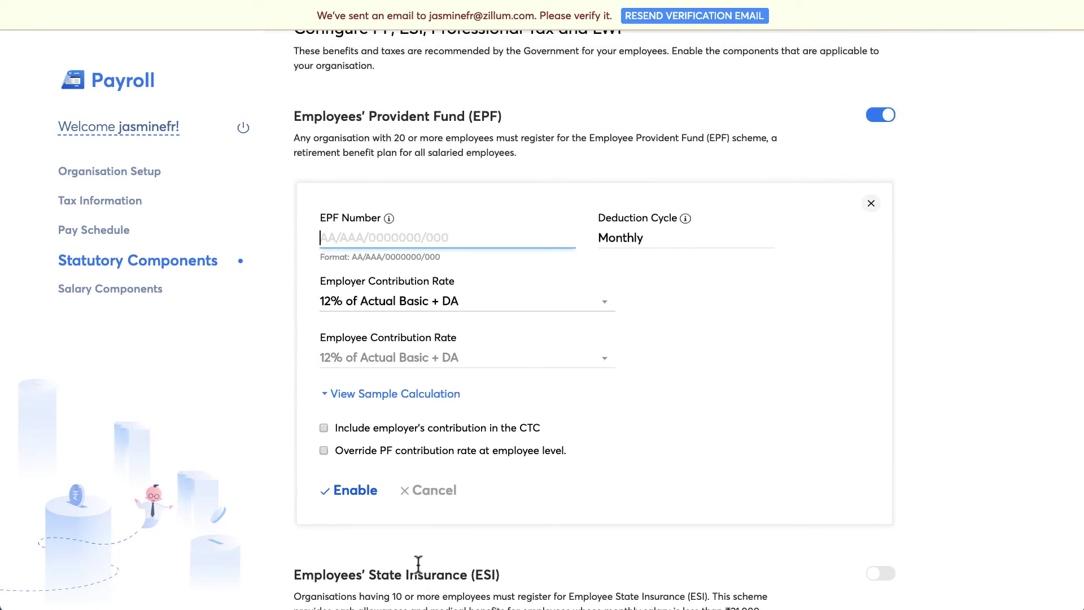
text(AA/AAA/)
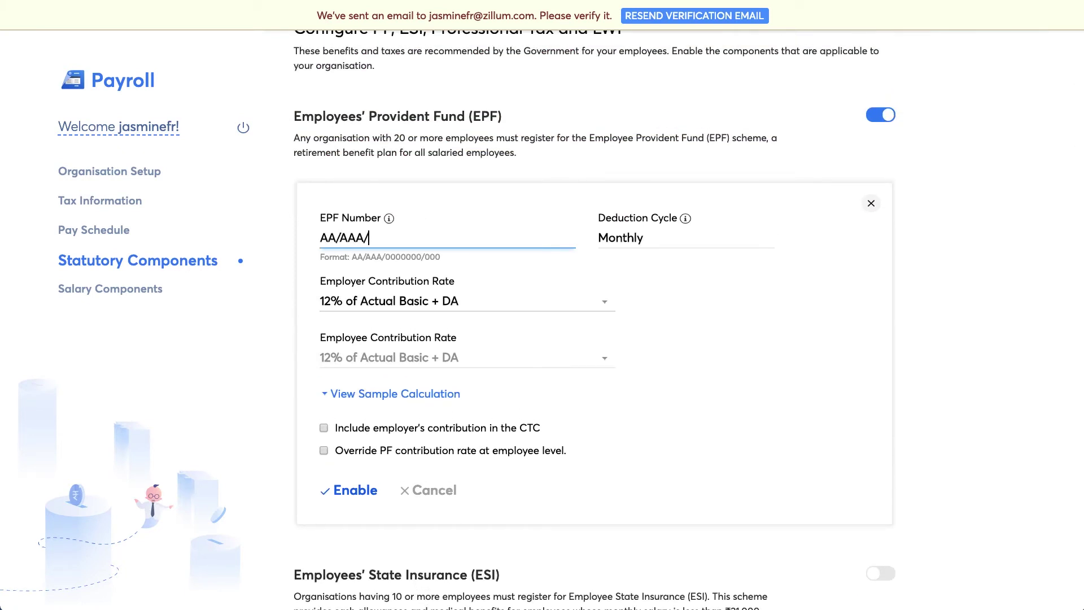
text(0000000/000)
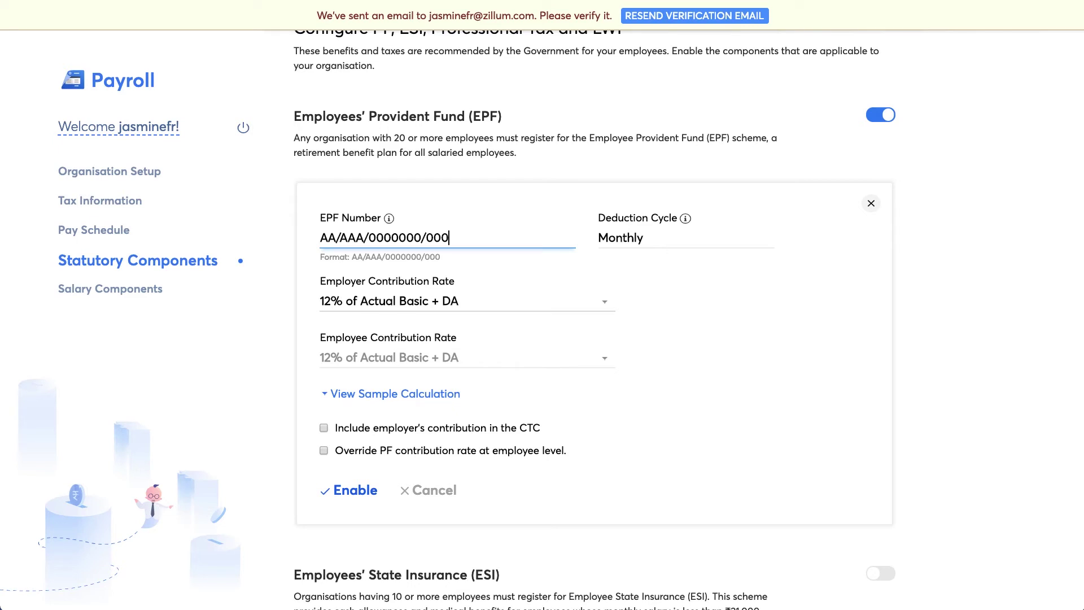
click(364, 491)
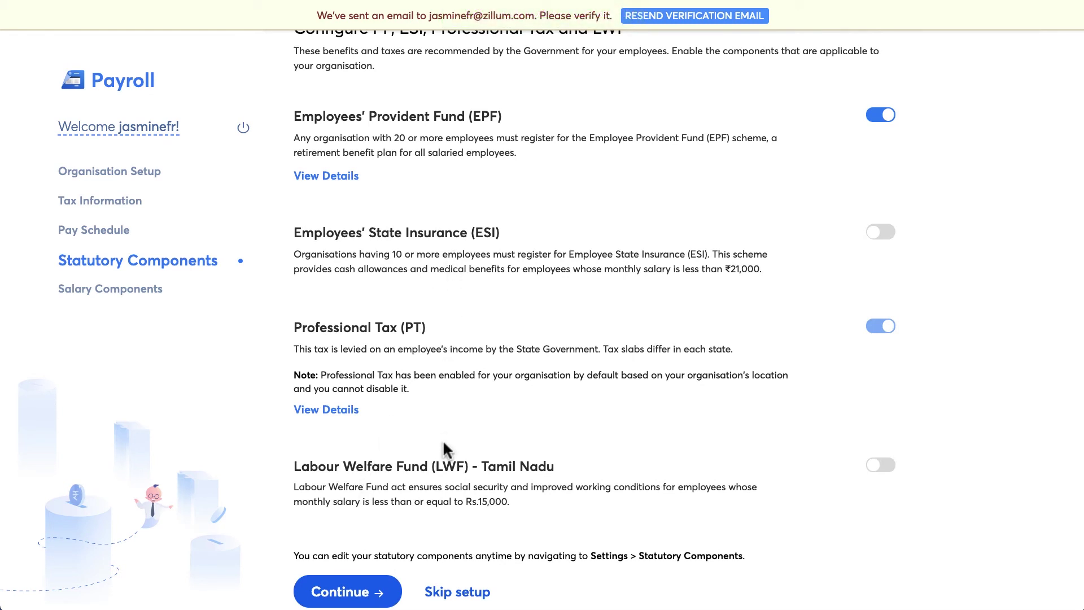
Continue from statutory components to the Salary Components step
scroll(449, 478, down, 1)
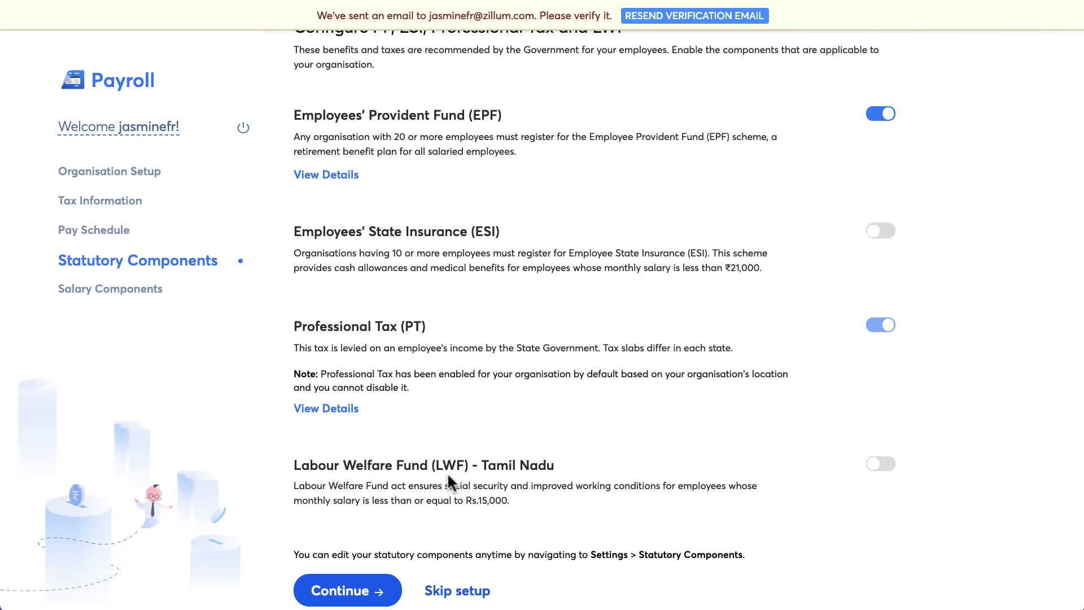
scroll(447, 474, down, 1)
click(345, 561)
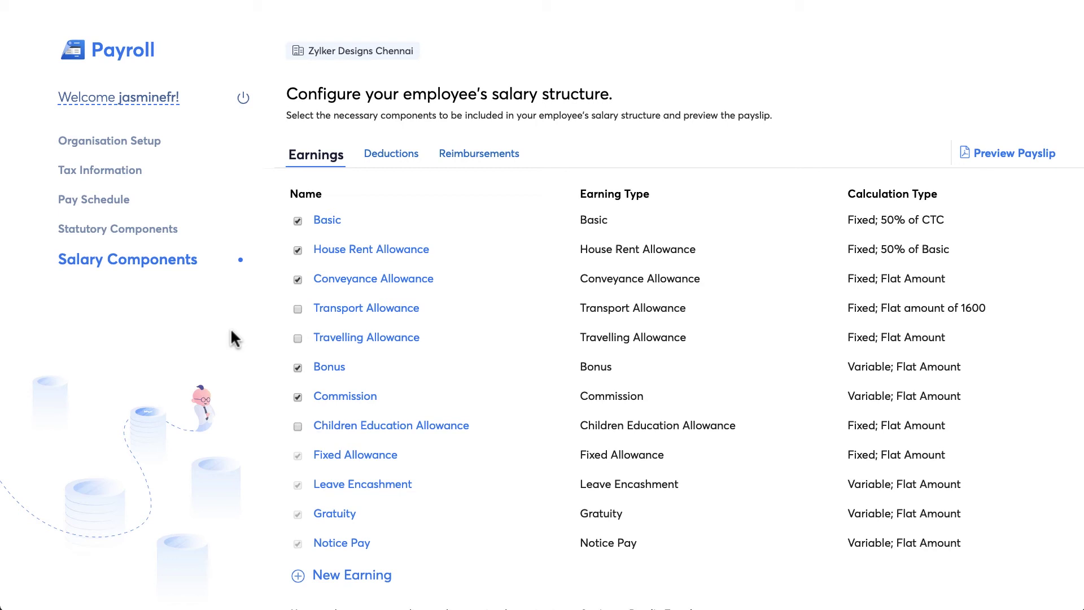
Include Travelling Allowance and Transport Allowance in earnings, reviewing Commission without changing it
click(298, 337)
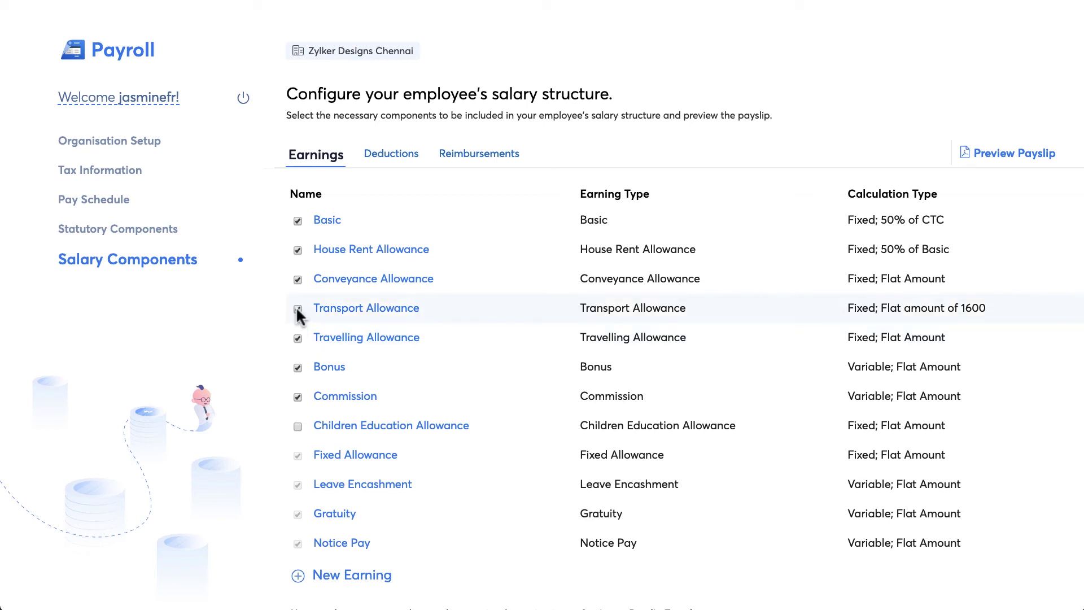
click(297, 308)
click(337, 395)
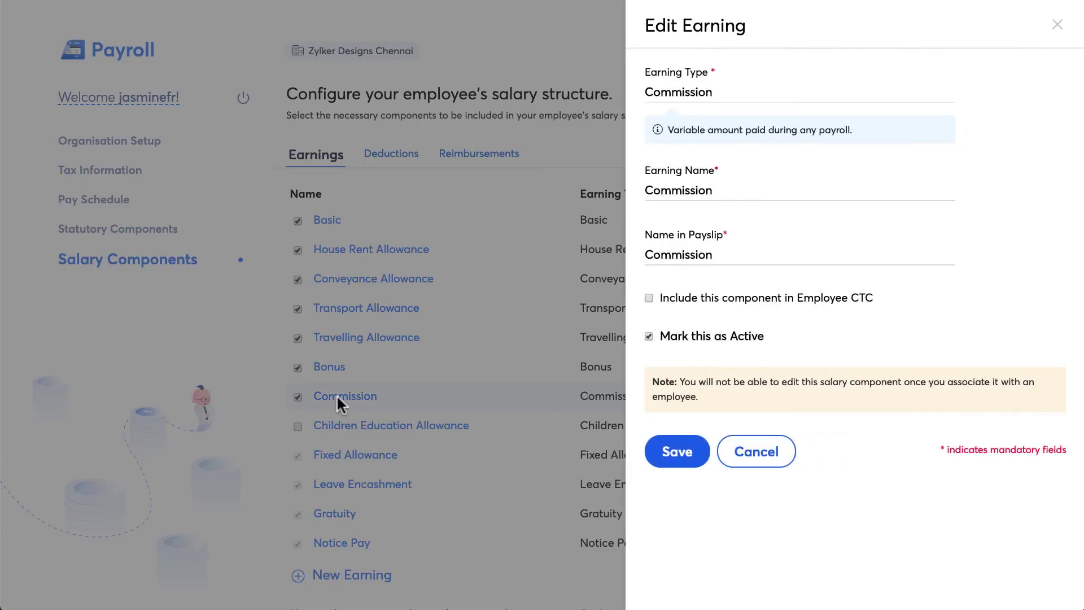
click(700, 191)
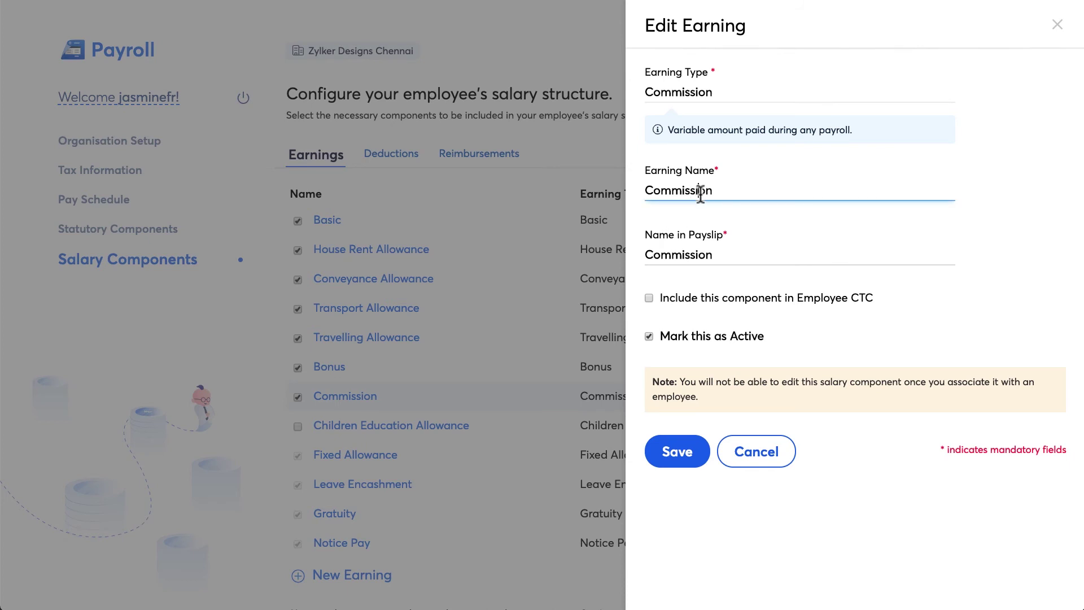
click(719, 247)
click(760, 463)
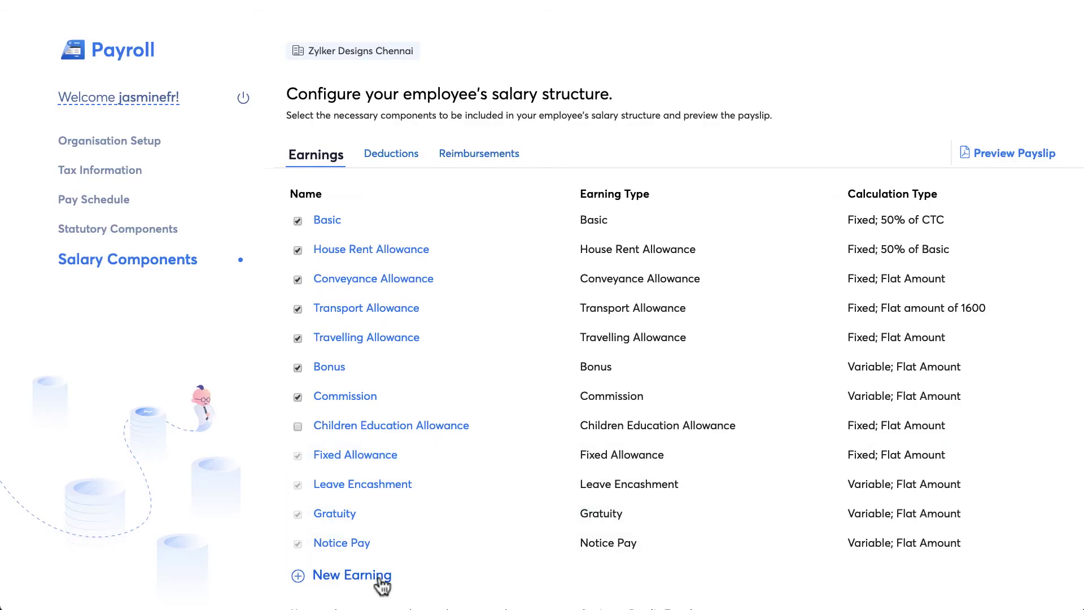
click(382, 585)
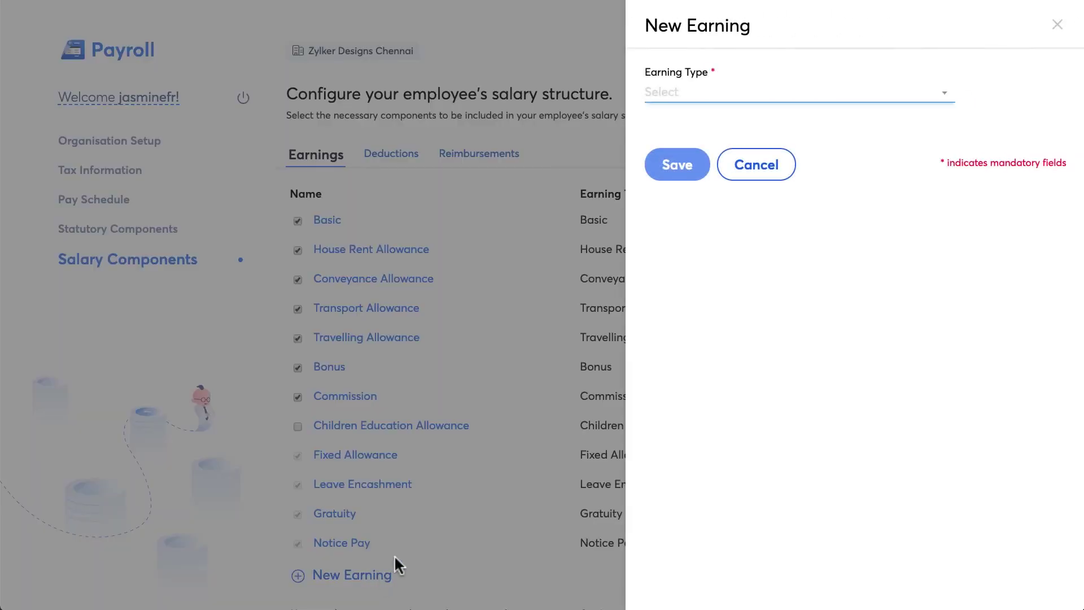
Create 'Leave Allowance' as a Holiday Allowance earning at 10% of Basic, marked active
click(717, 99)
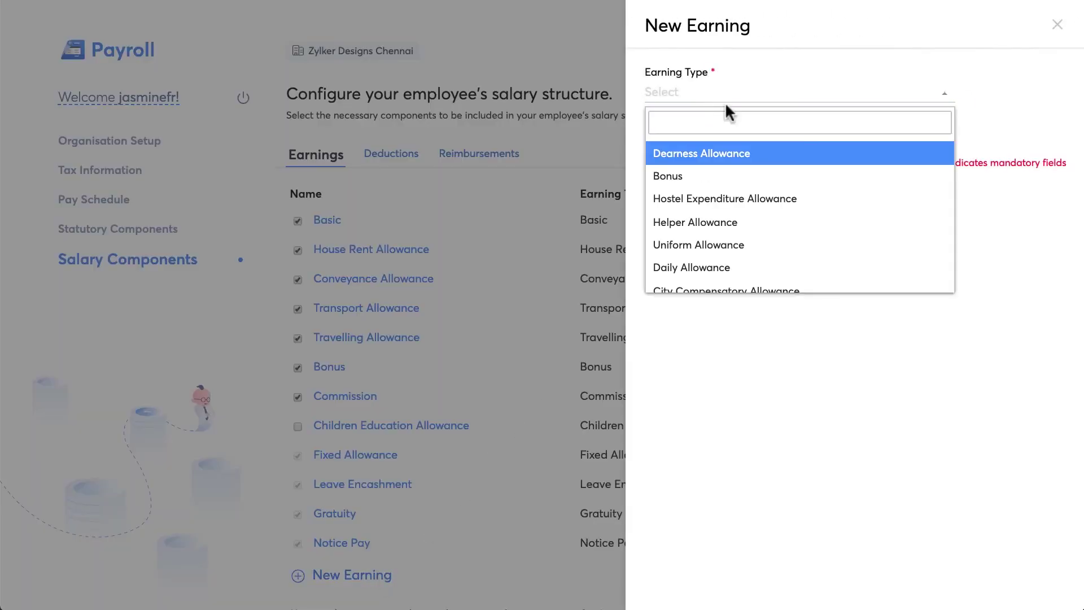
scroll(773, 227, down, 5)
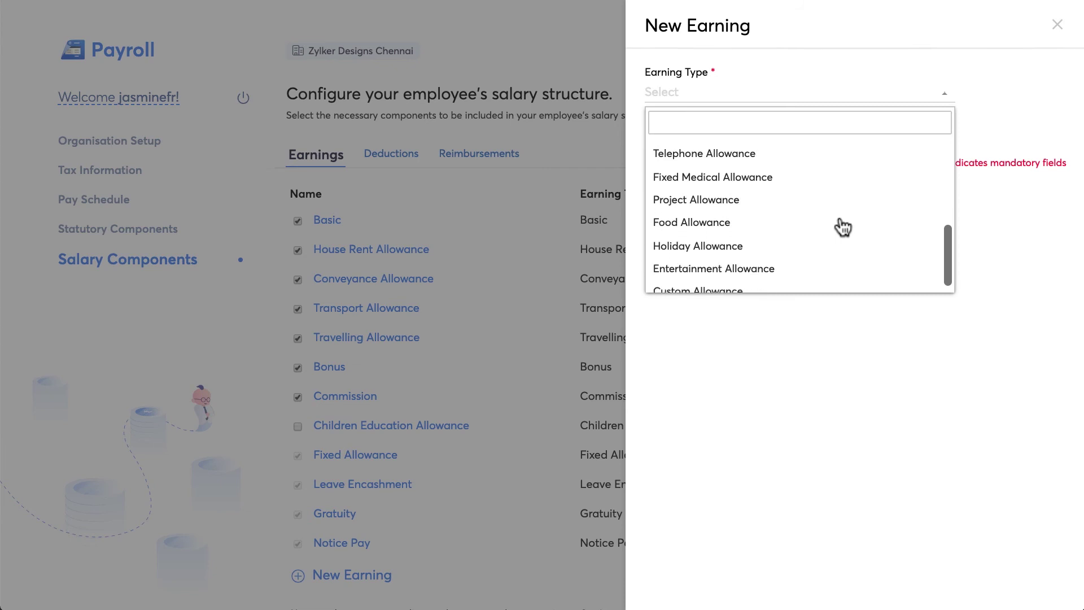
click(840, 233)
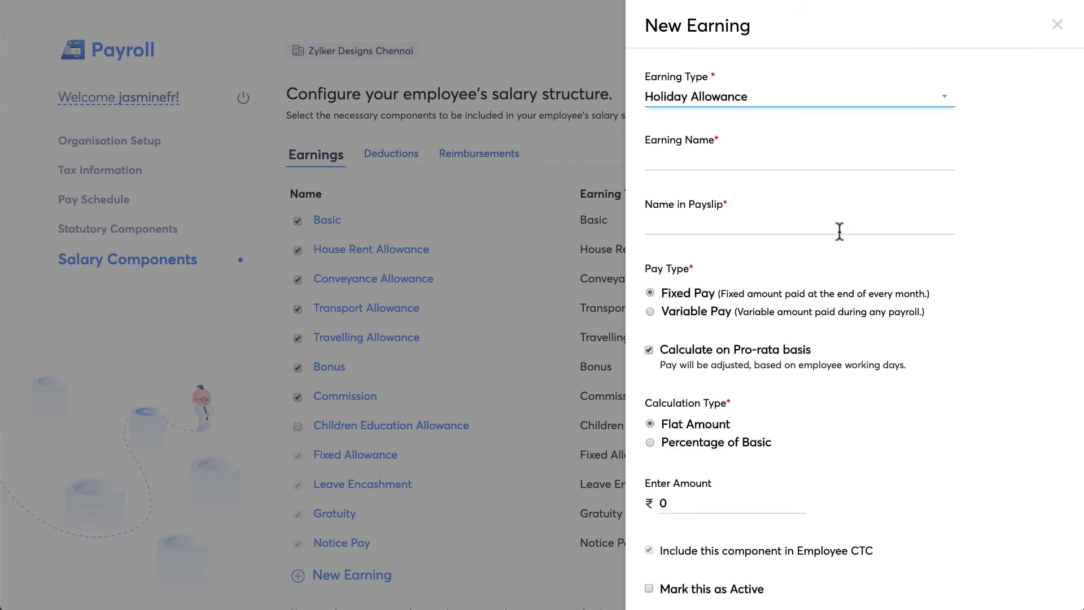
click(788, 162)
text(Leave)
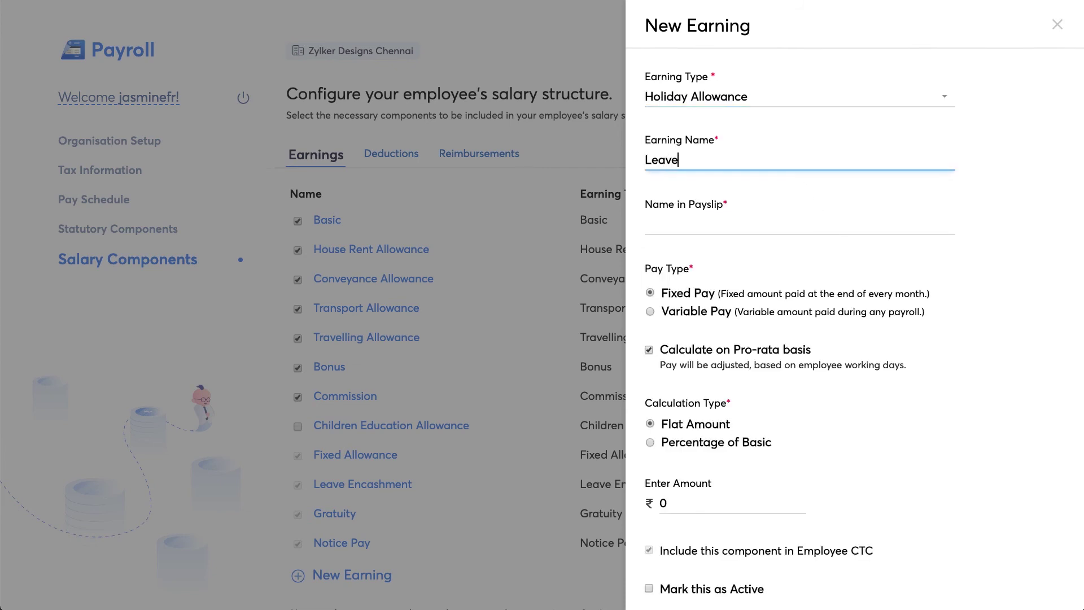
text( Allowance)
click(769, 215)
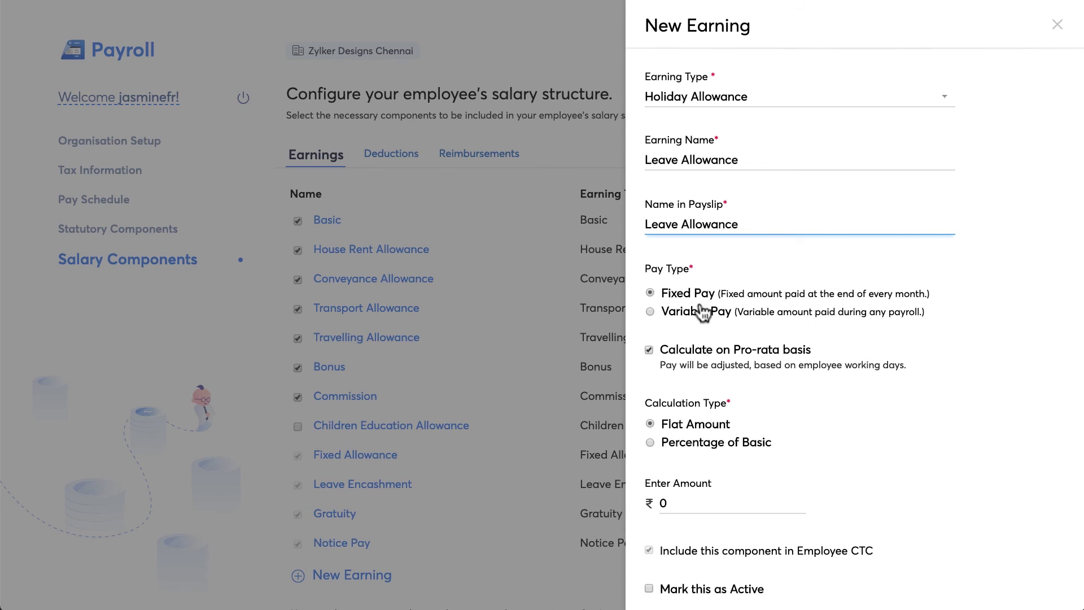
scroll(702, 314, down, 3)
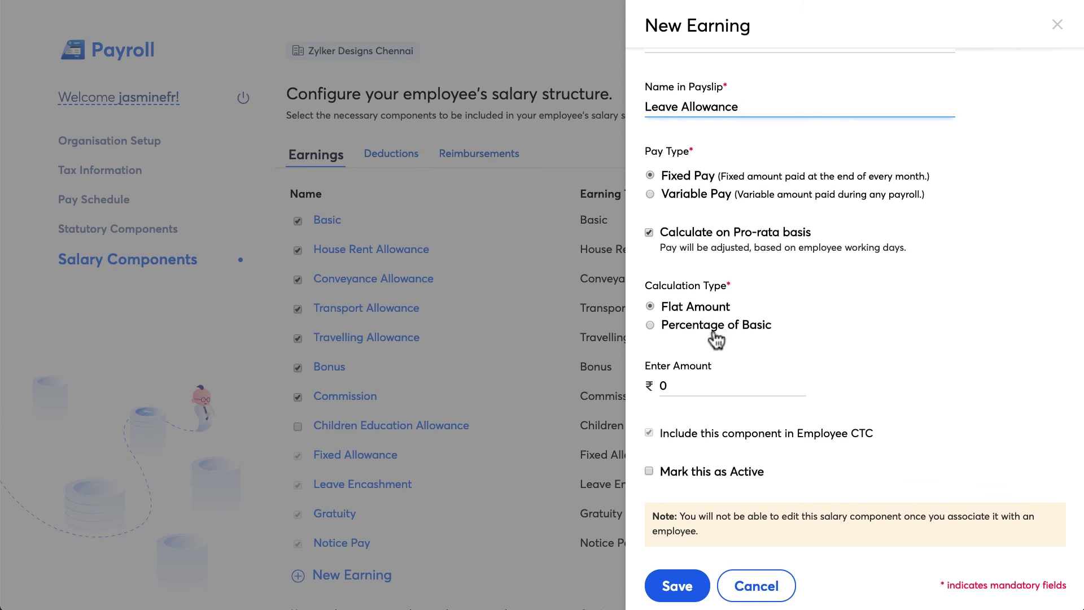
click(715, 332)
text(10)
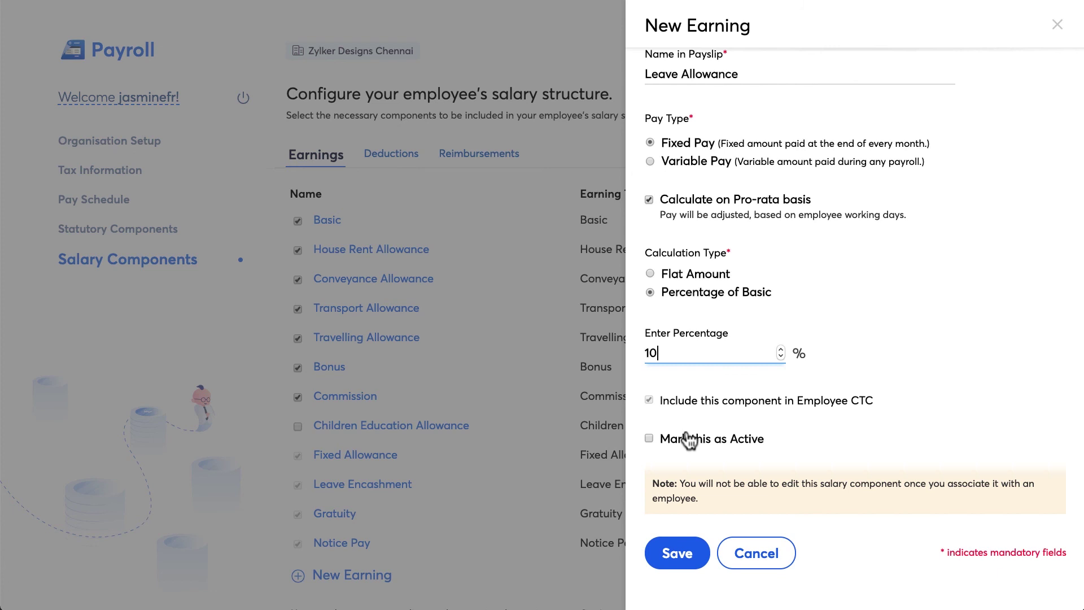
click(688, 440)
click(688, 552)
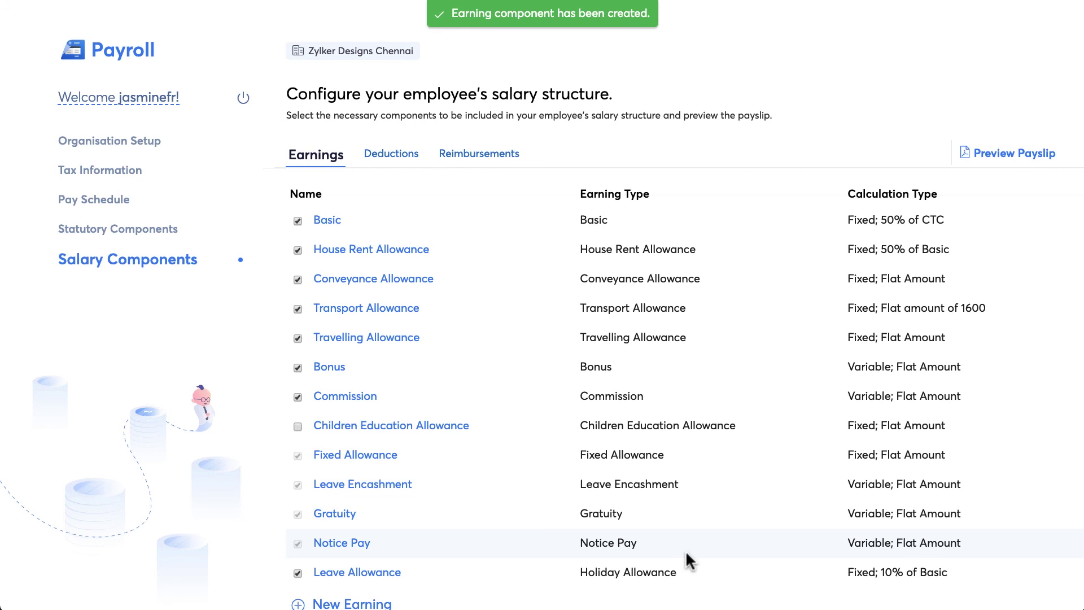
Set Fuel Reimbursement to 1000 per month and mark it active
click(386, 155)
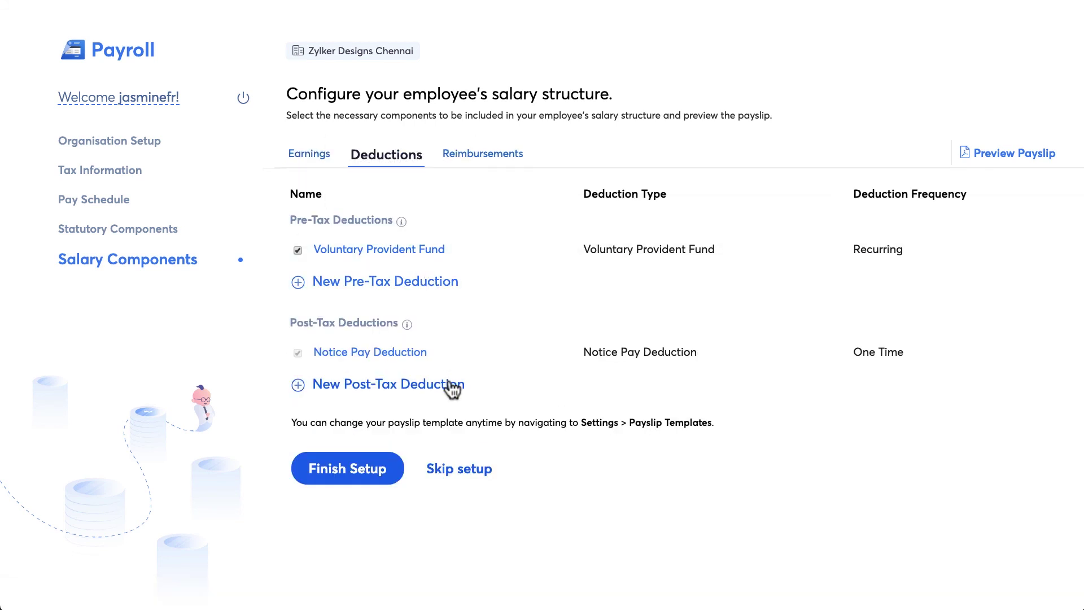
click(479, 155)
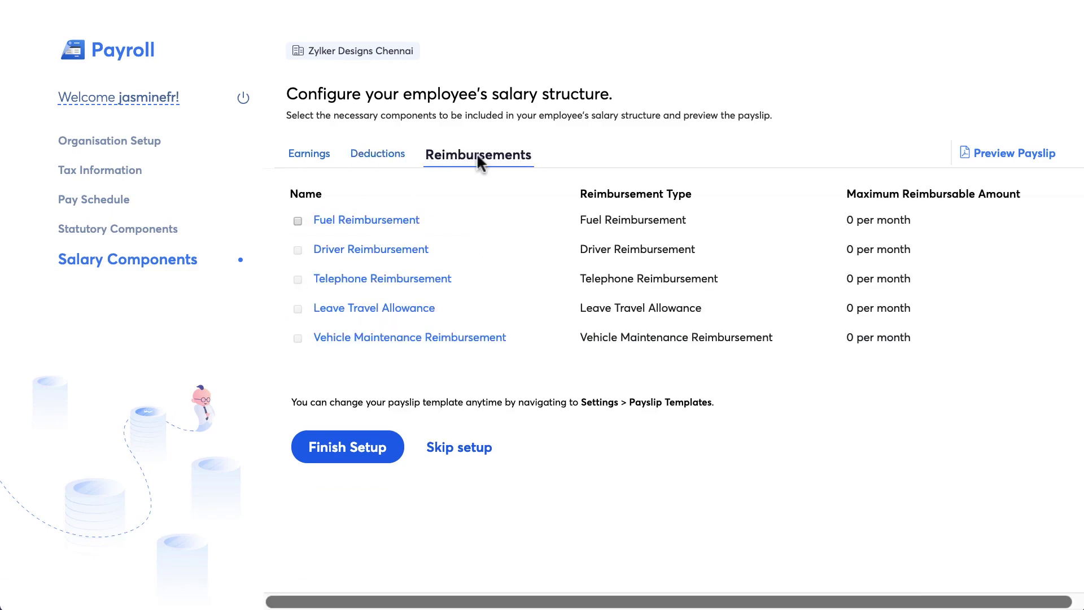
click(396, 223)
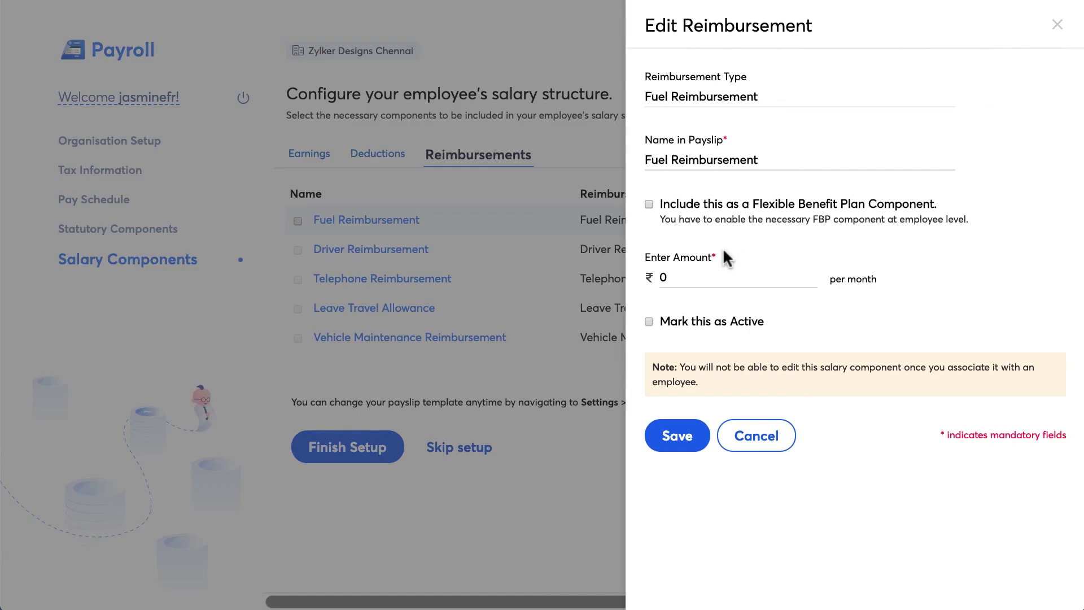
click(712, 275)
key(BackSpace)
text(1000)
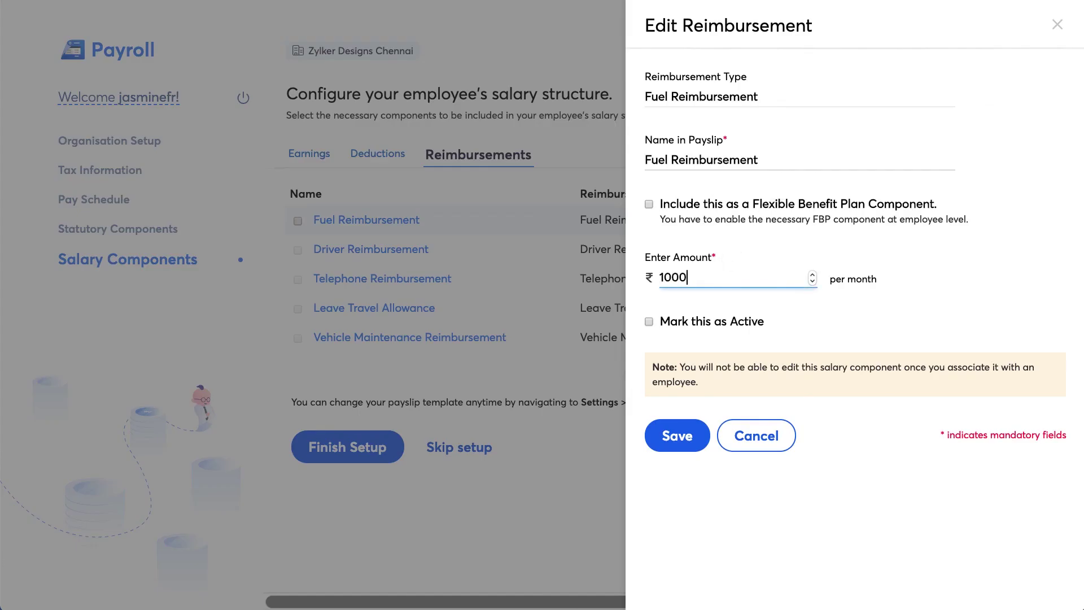
click(710, 326)
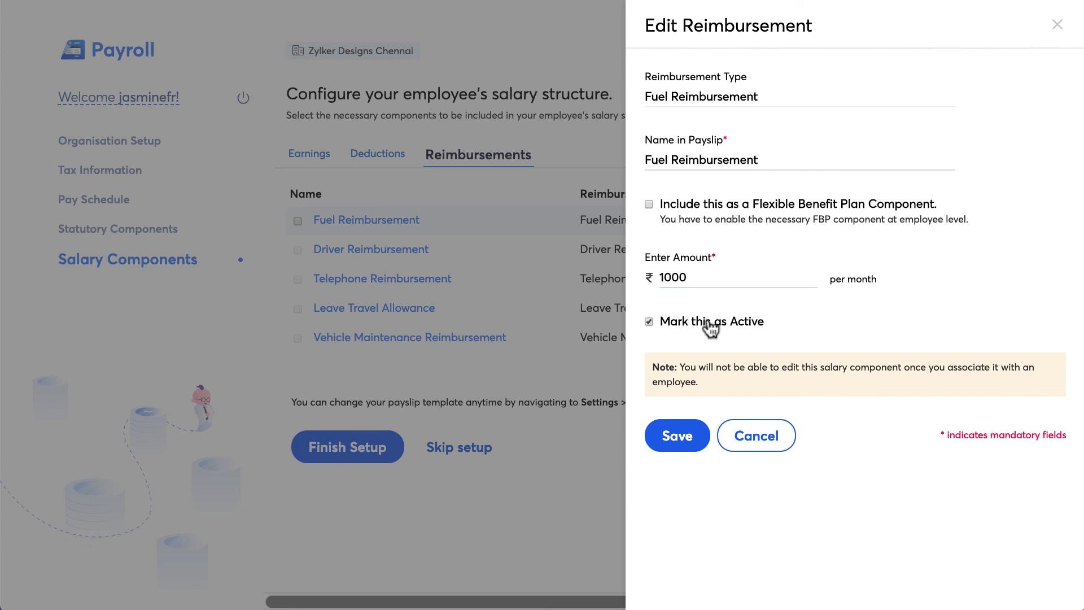
click(677, 435)
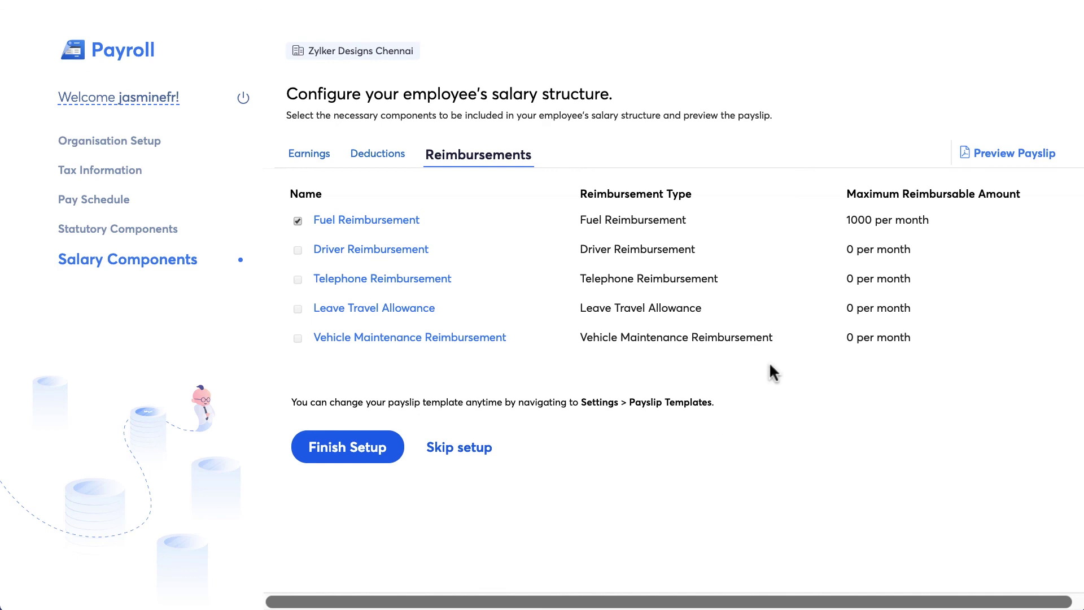
click(983, 158)
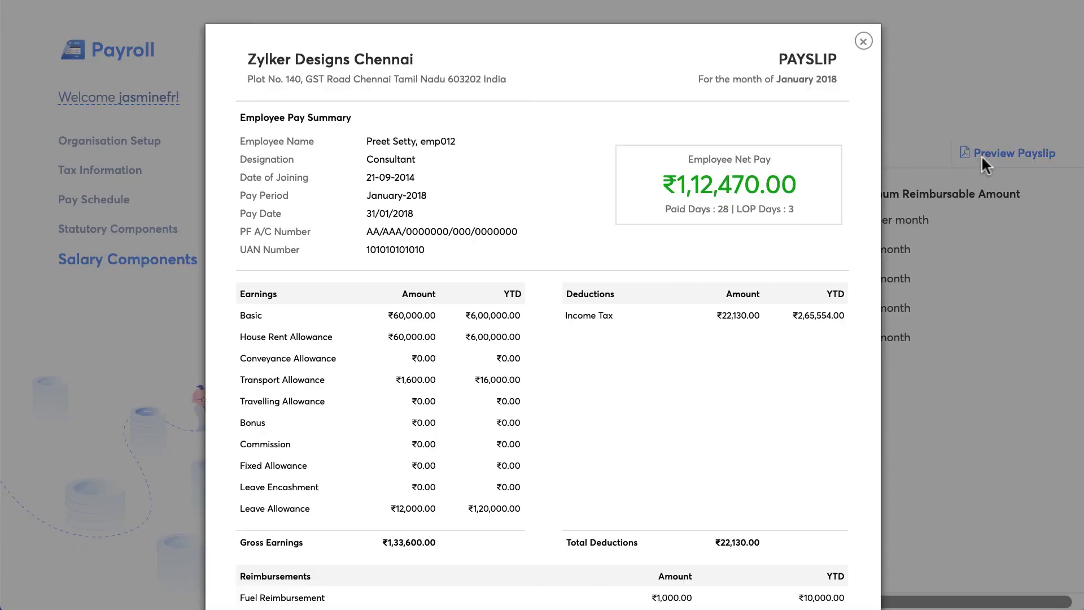
Review the sample payslip, dismiss the preview, and finish the setup wizard
scroll(981, 154, down, 4)
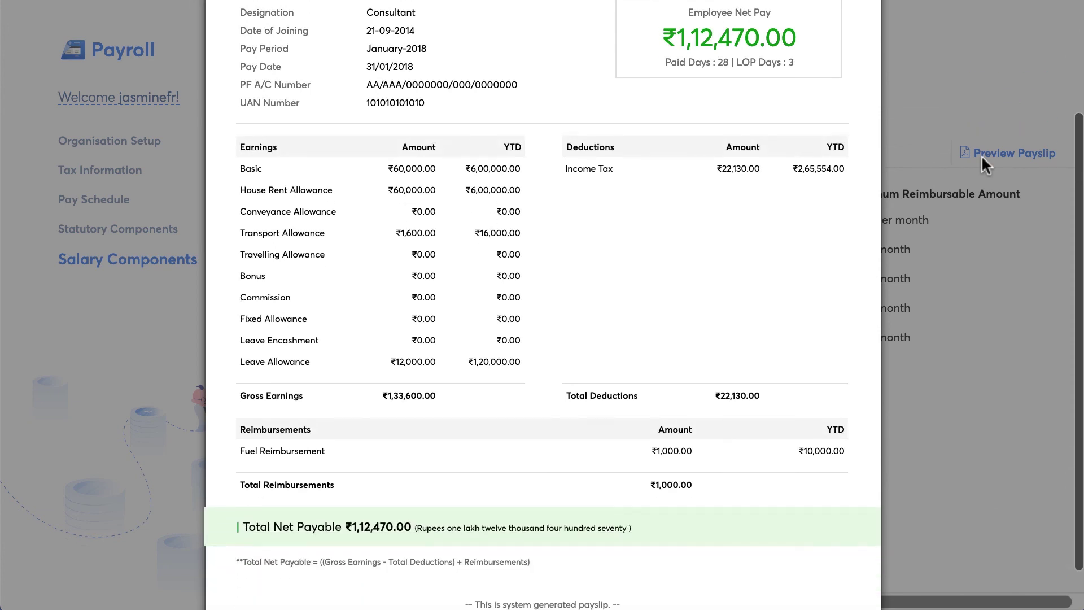
scroll(981, 155, up, 3)
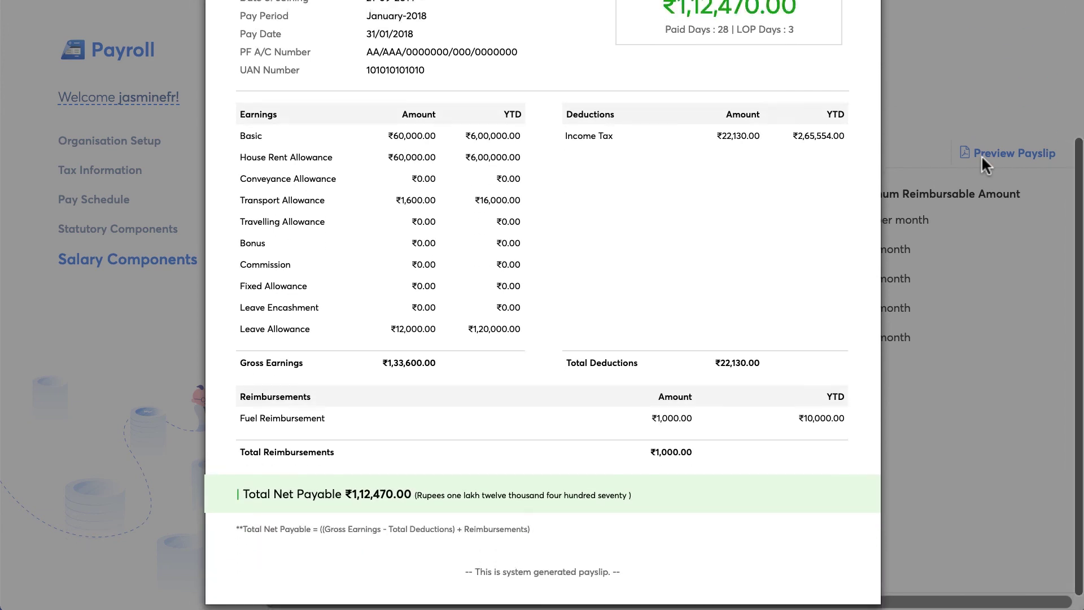
click(864, 10)
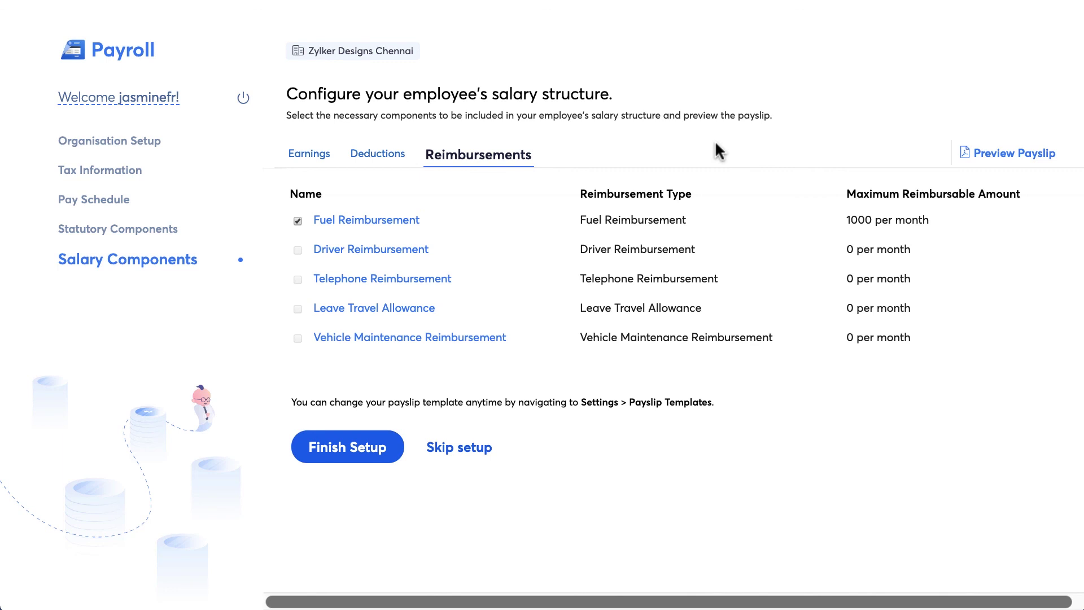
click(375, 435)
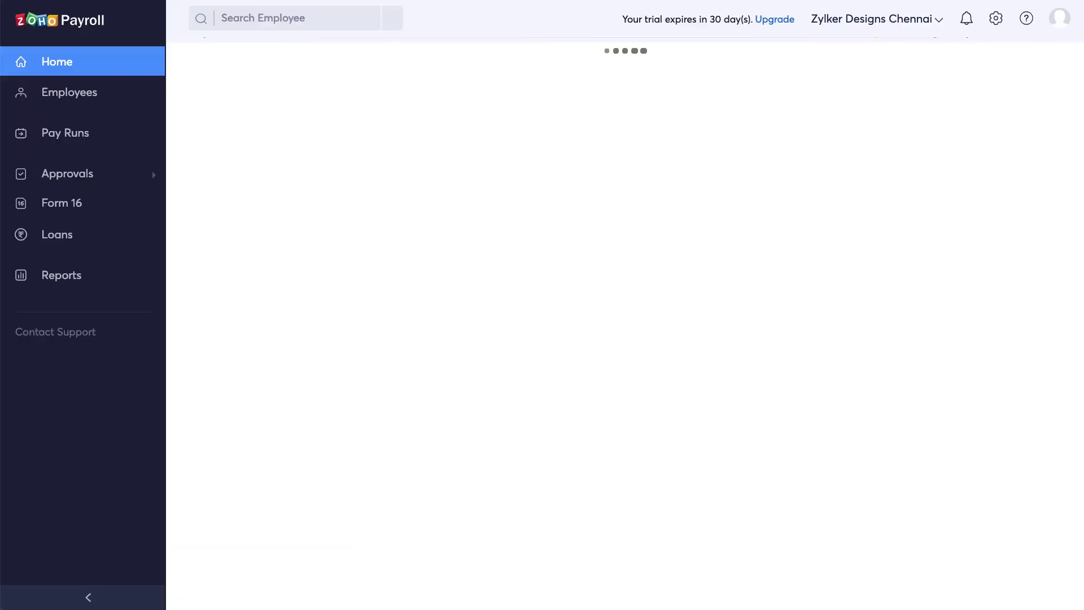